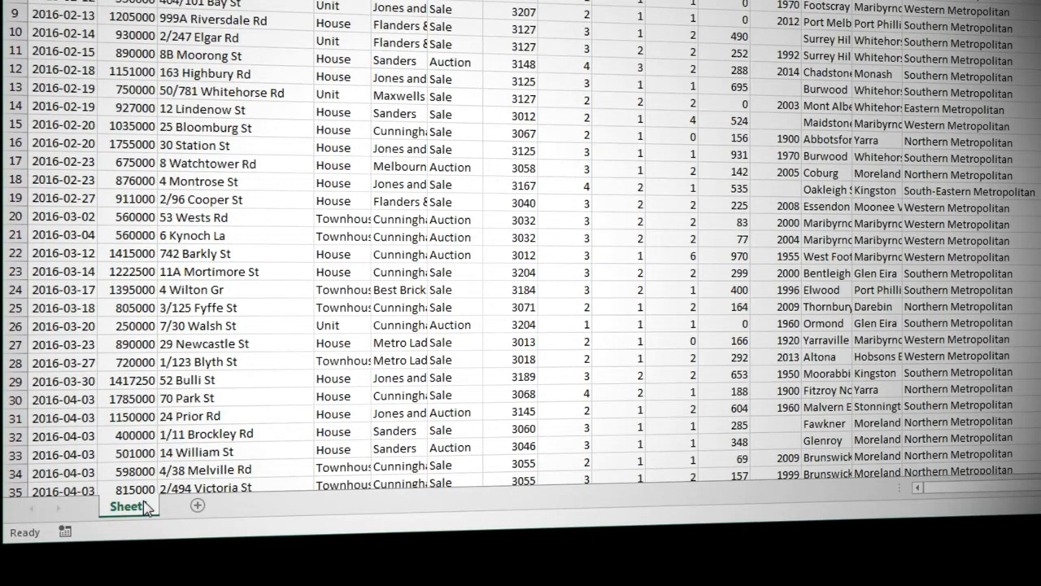
Rename the worksheet as Data.
{"action": "double_click", "coordinate": [145, 506]}
{"action": "type", "text": "Data"}
{"action": "key", "text": "Return"}
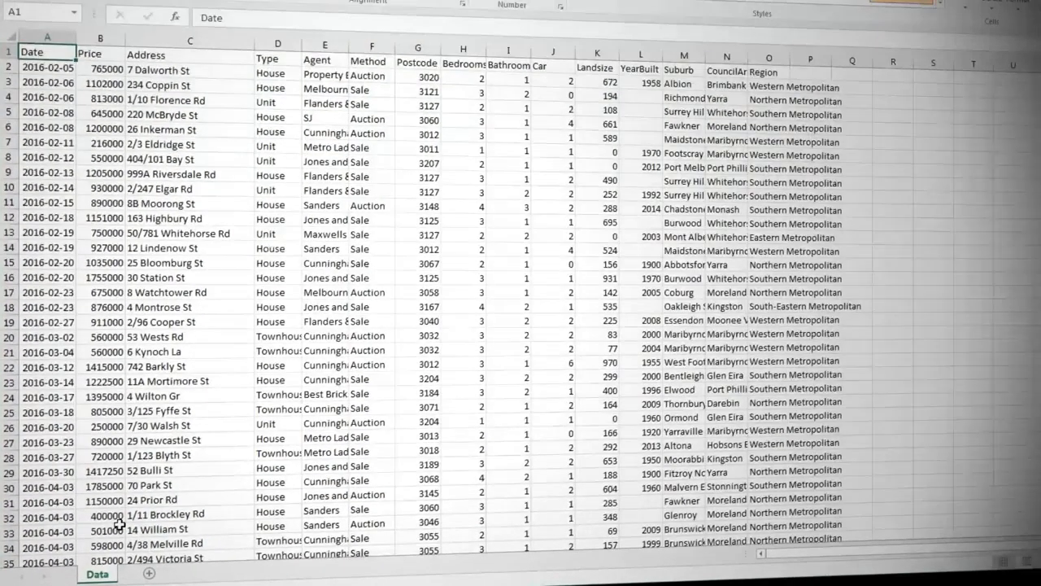
Insert three blank rows above the column headers.
{"action": "left_click_drag", "start_coordinate": [8, 51], "coordinate": [8, 87]}
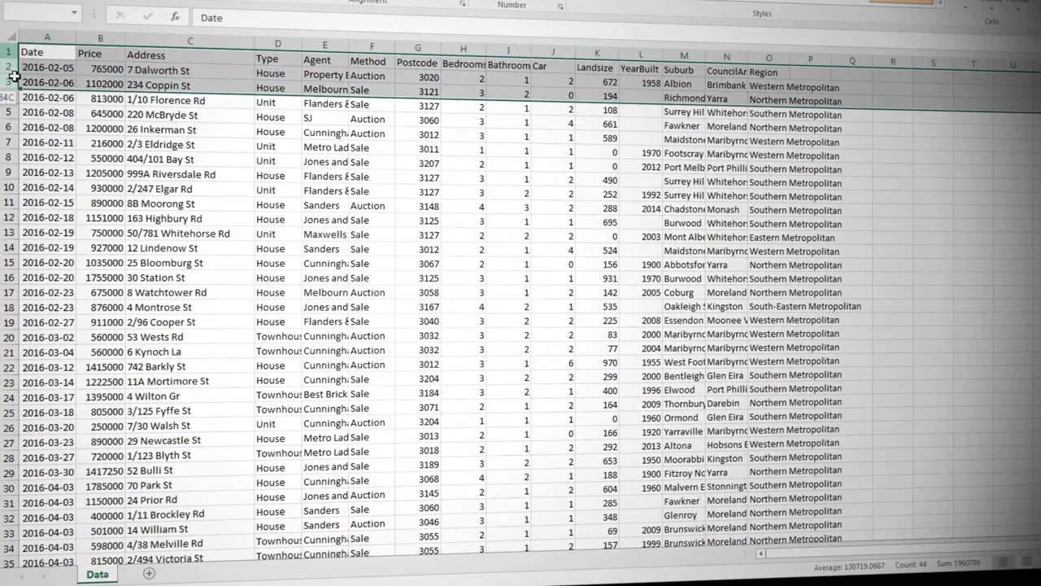
{"action": "left_click", "coordinate": [967, 5]}
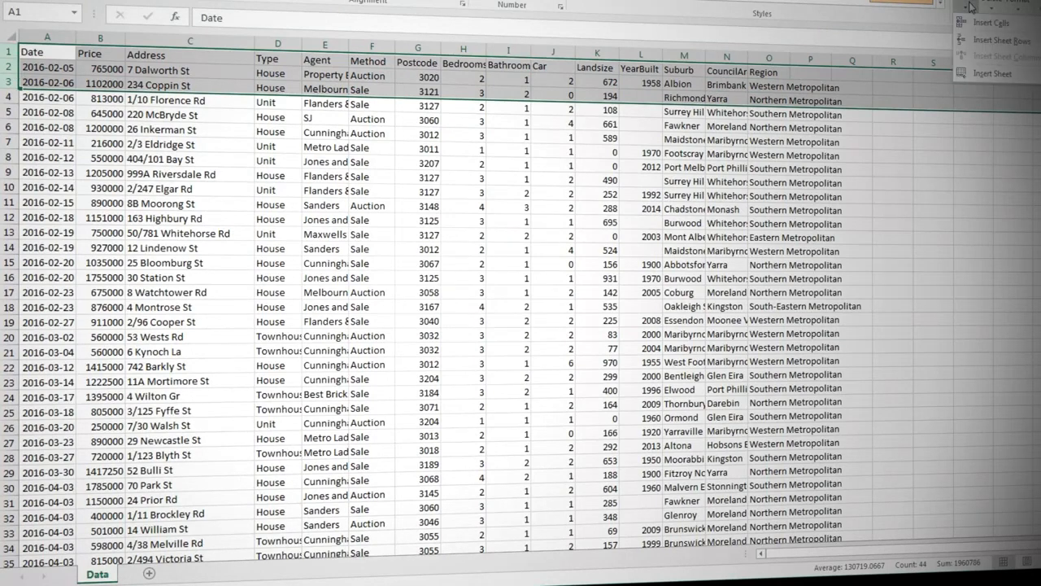
{"action": "left_click", "coordinate": [999, 39]}
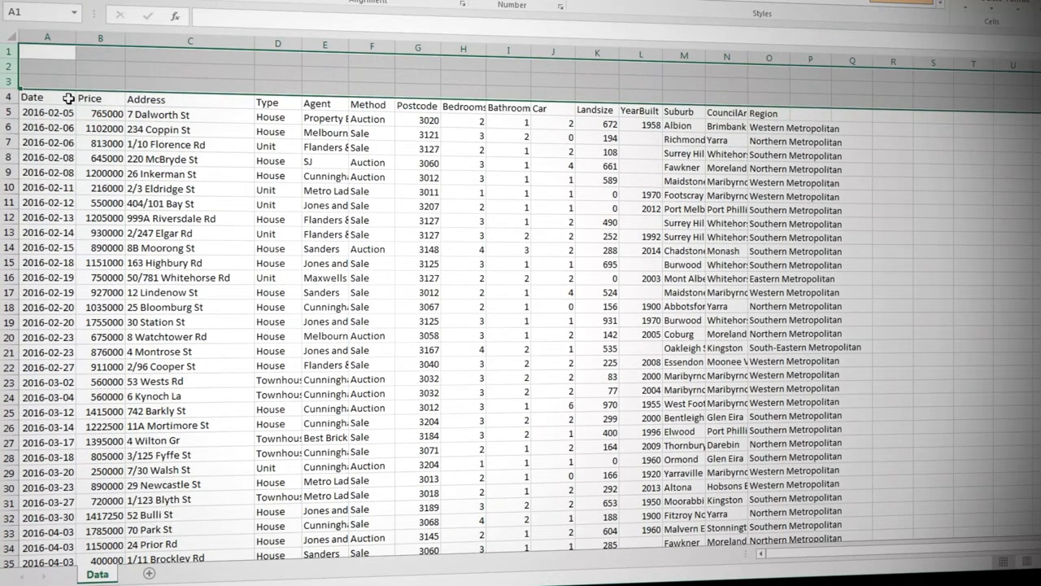
Enter the title "Melbourne Sales" in cell A1.
{"action": "left_click_drag", "start_coordinate": [49, 99], "coordinate": [162, 100]}
{"action": "left_click", "coordinate": [69, 49]}
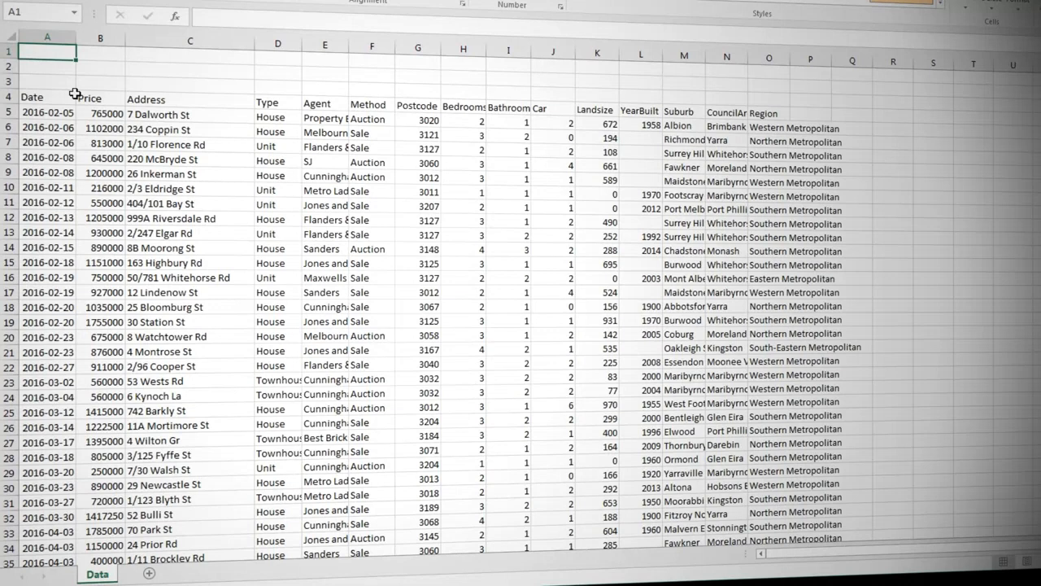
{"action": "type", "text": "Melbourne"}
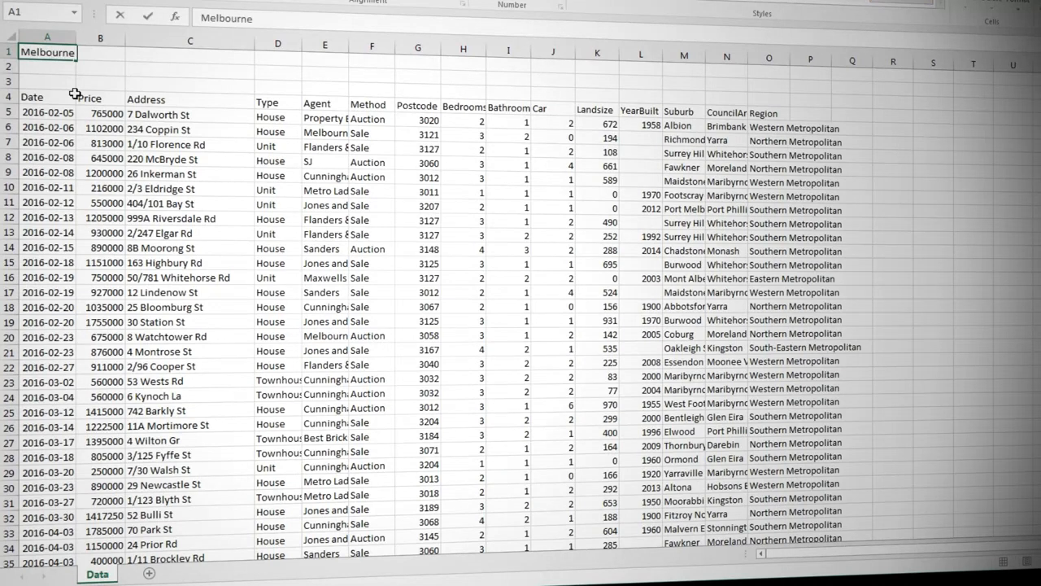
{"action": "type", "text": " Sales"}
{"action": "key", "text": "Return"}
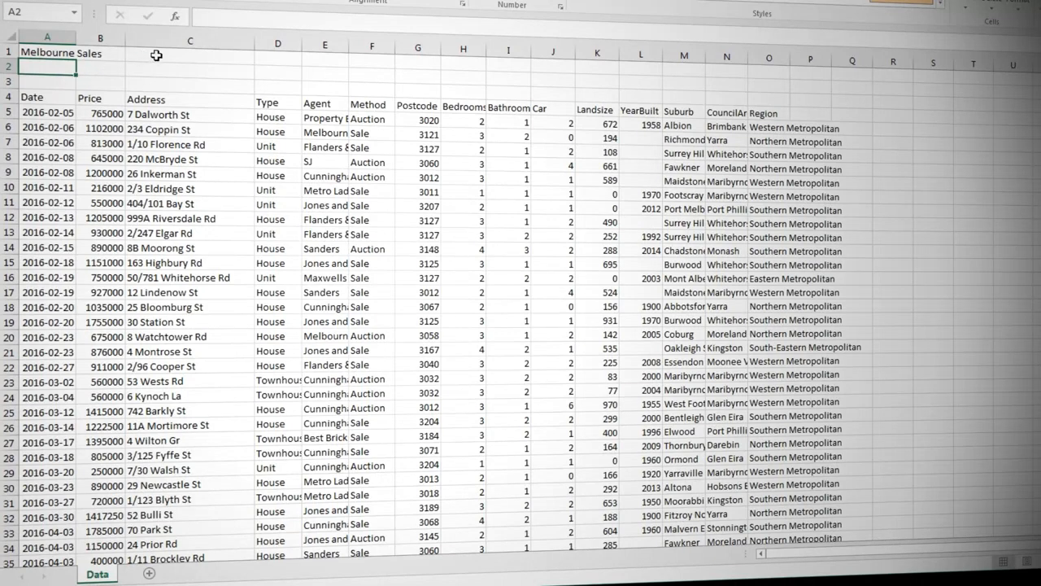
Move the Address column so it sits directly before the Suburb column, shifting the other columns.
{"action": "left_click", "coordinate": [202, 40]}
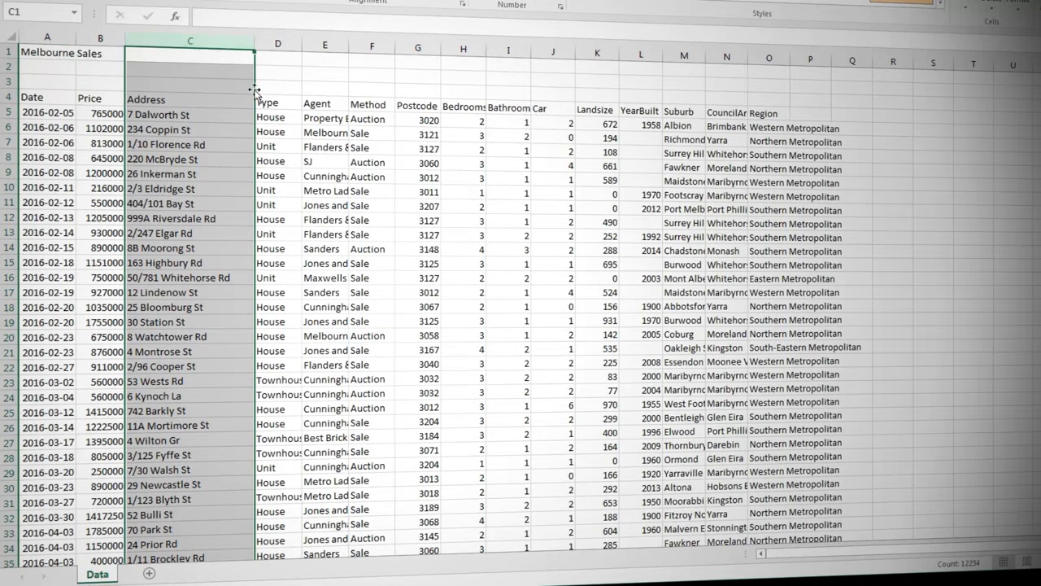
{"action": "left_click_drag", "start_coordinate": [254, 90], "coordinate": [691, 94]}
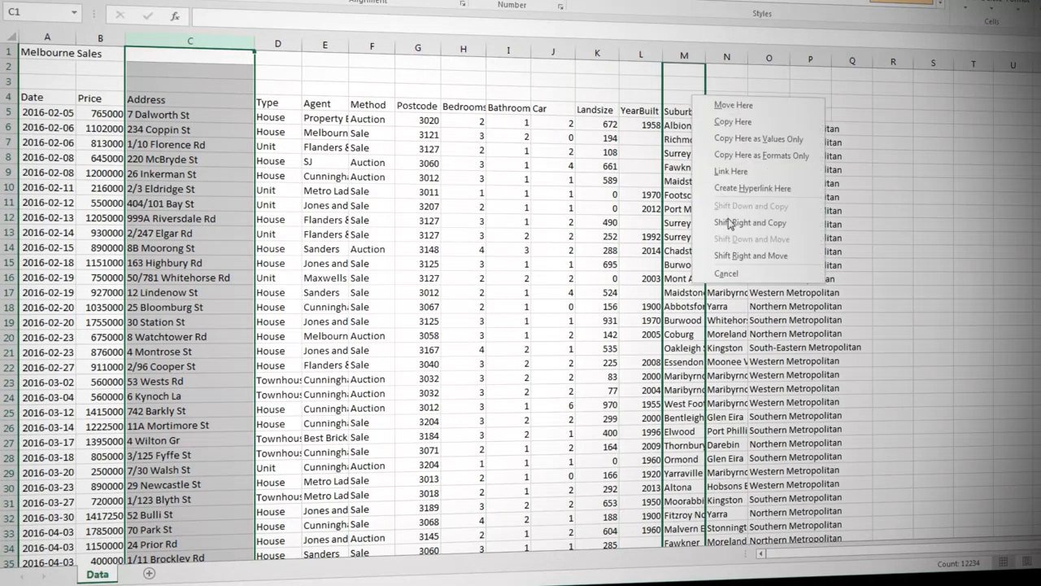
{"action": "left_click", "coordinate": [751, 256]}
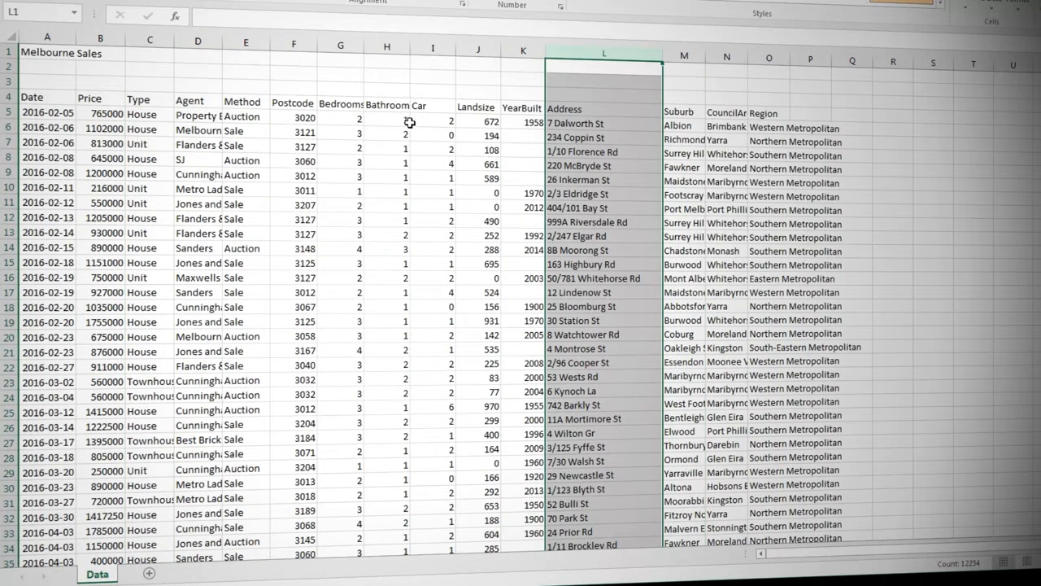
{"action": "left_click", "coordinate": [379, 90]}
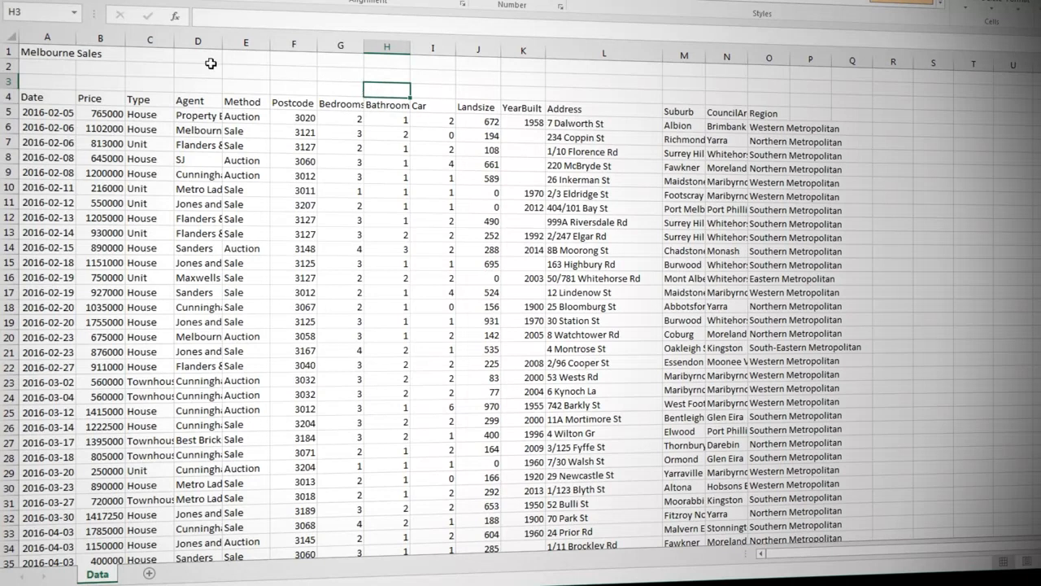
Format cells A1:O2 with Center Across Selection horizontal alignment so the title spans the data's width.
{"action": "left_click_drag", "start_coordinate": [60, 51], "coordinate": [767, 74]}
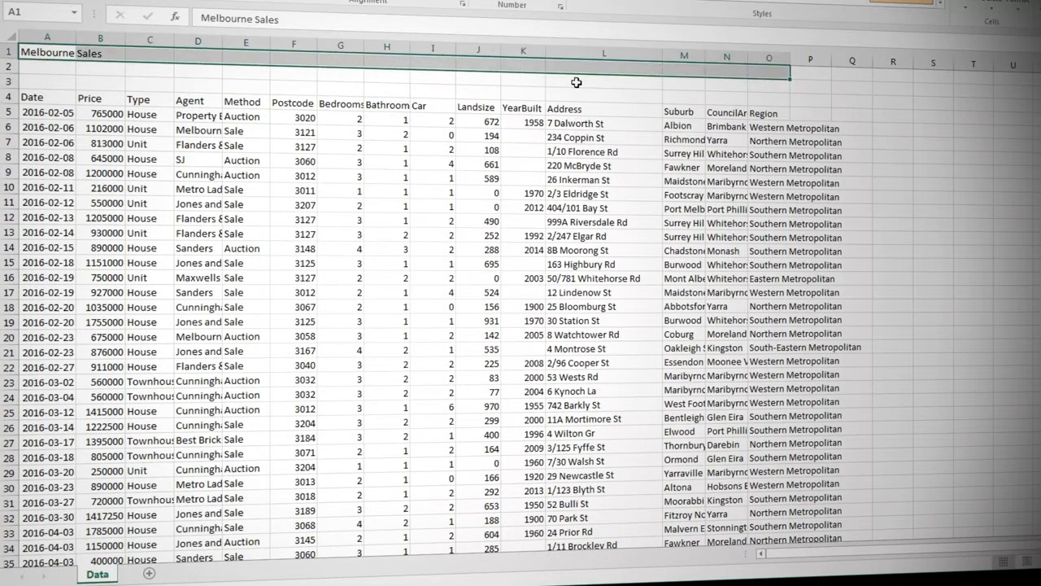
{"action": "right_click", "coordinate": [522, 68]}
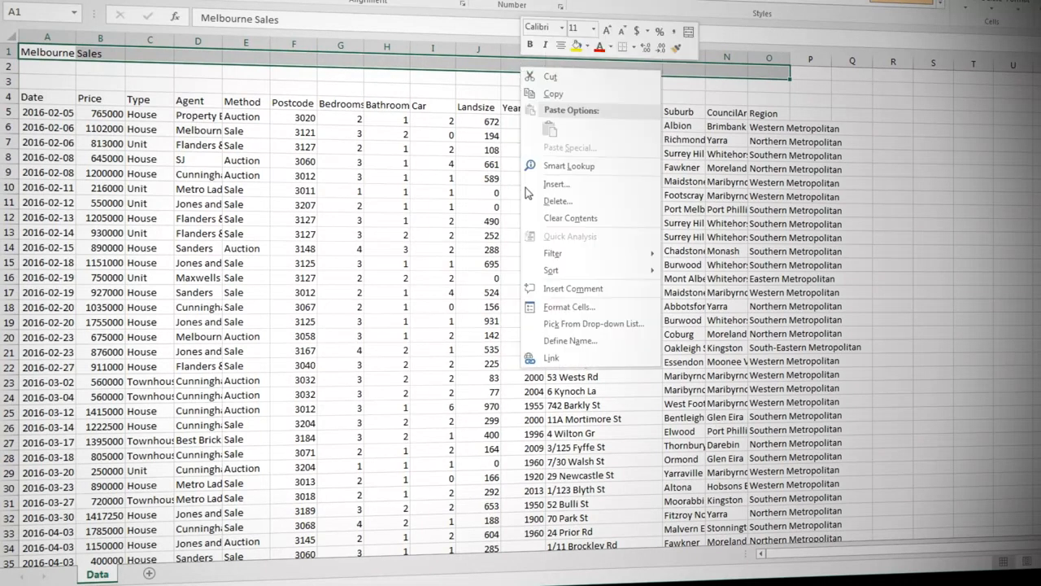
{"action": "left_click", "coordinate": [570, 307]}
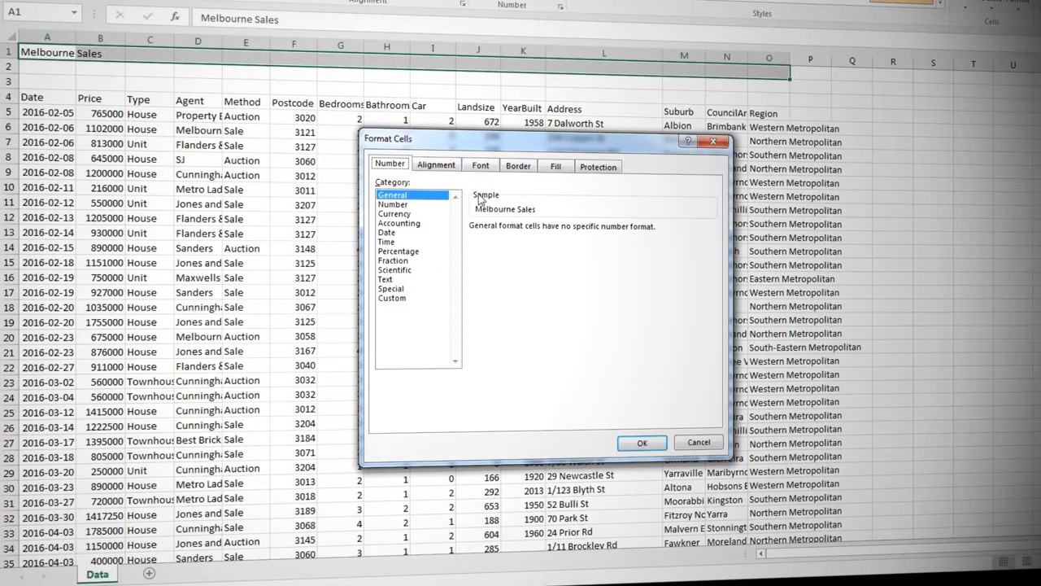
{"action": "left_click", "coordinate": [451, 166]}
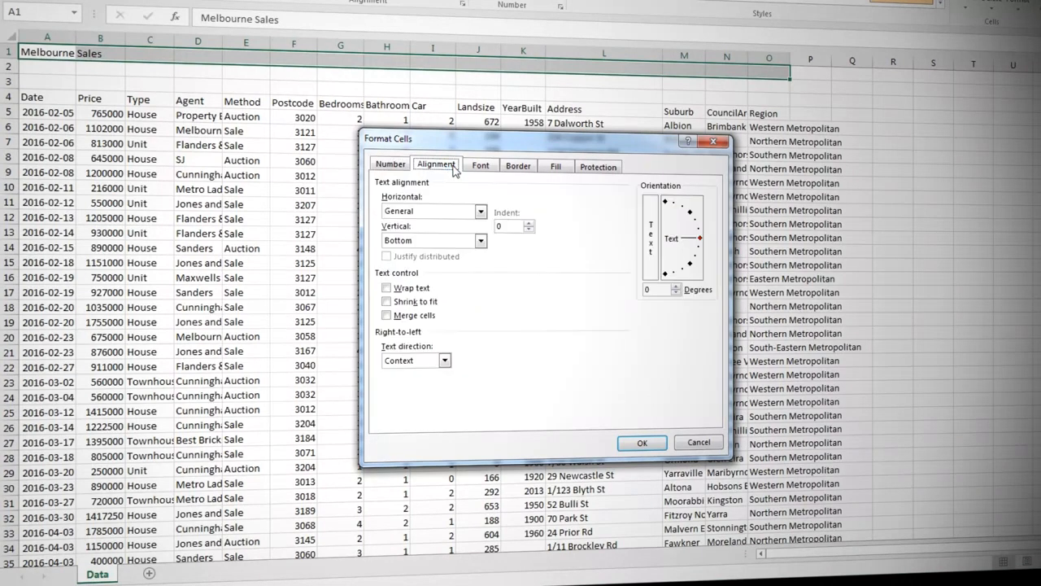
{"action": "left_click", "coordinate": [480, 211]}
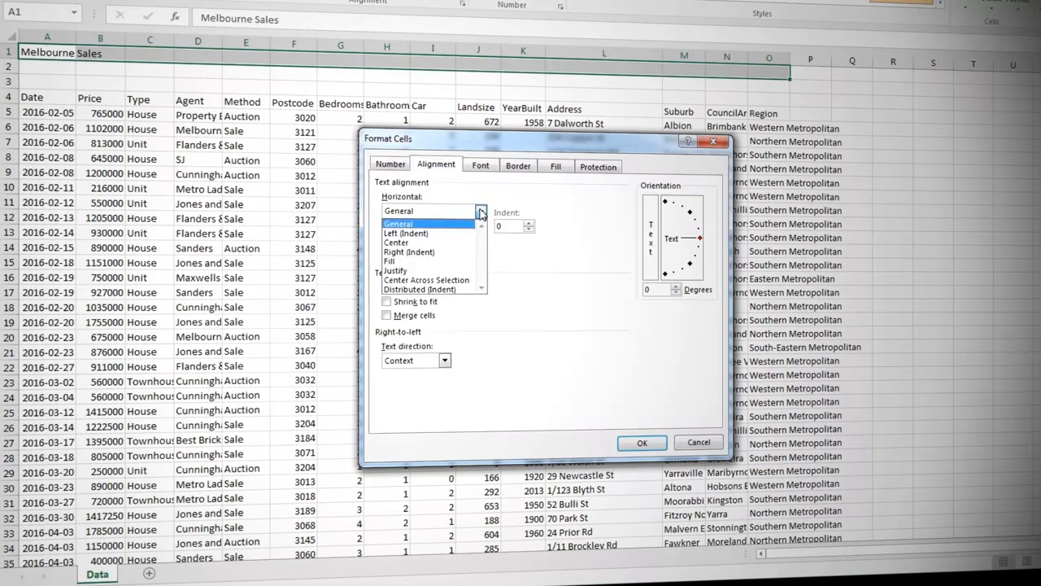
{"action": "left_click", "coordinate": [467, 279]}
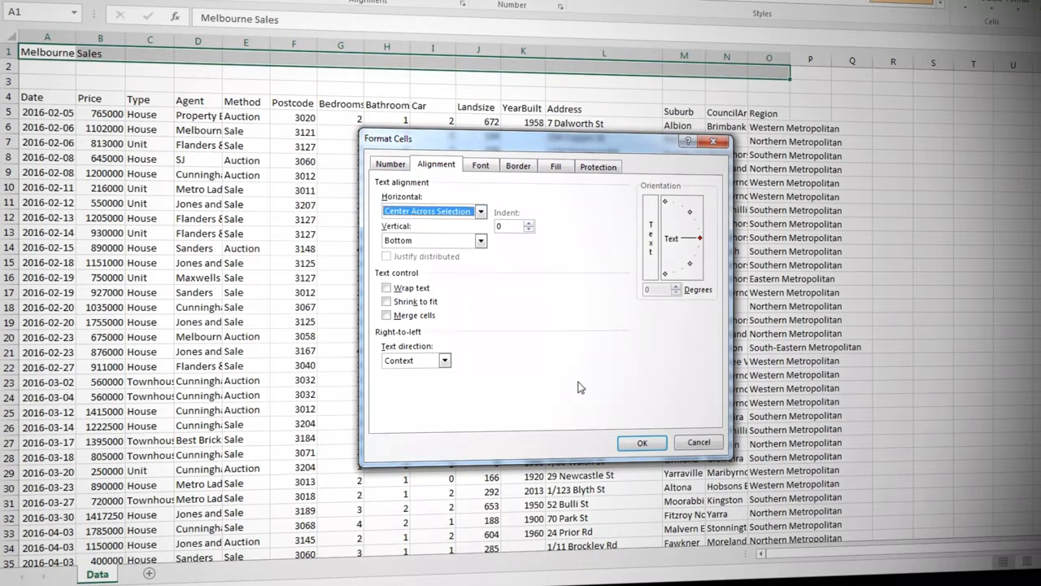
{"action": "left_click", "coordinate": [642, 443]}
{"action": "left_click", "coordinate": [328, 86]}
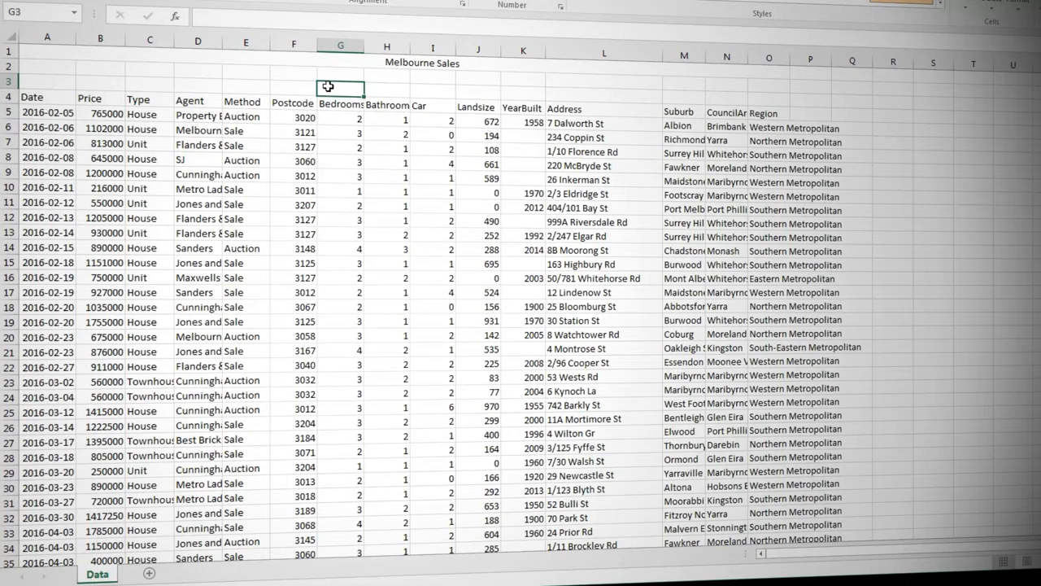
Convert the sales data range A4:O12237 into a table with headers.
{"action": "left_click", "coordinate": [343, 142]}
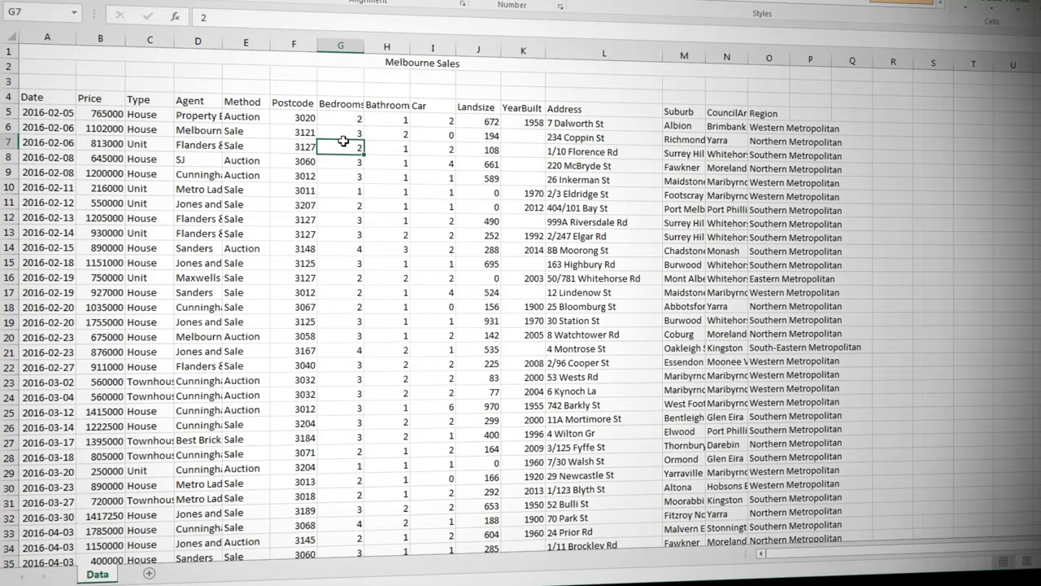
{"action": "scroll", "coordinate": [345, 145], "scroll_direction": "down", "scroll_amount": 1}
{"action": "key", "text": "ctrl+t"}
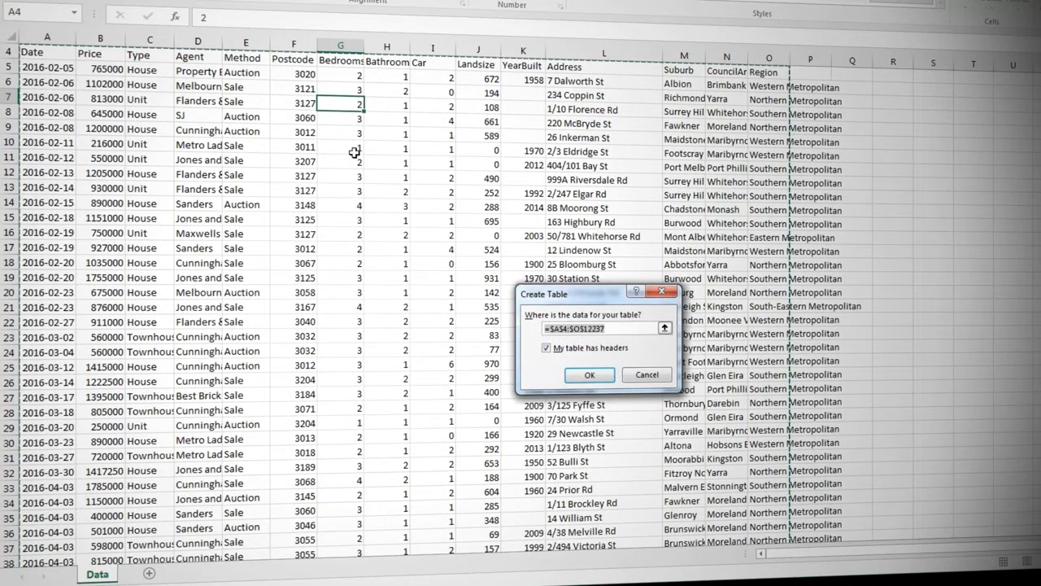
{"action": "left_click", "coordinate": [590, 375]}
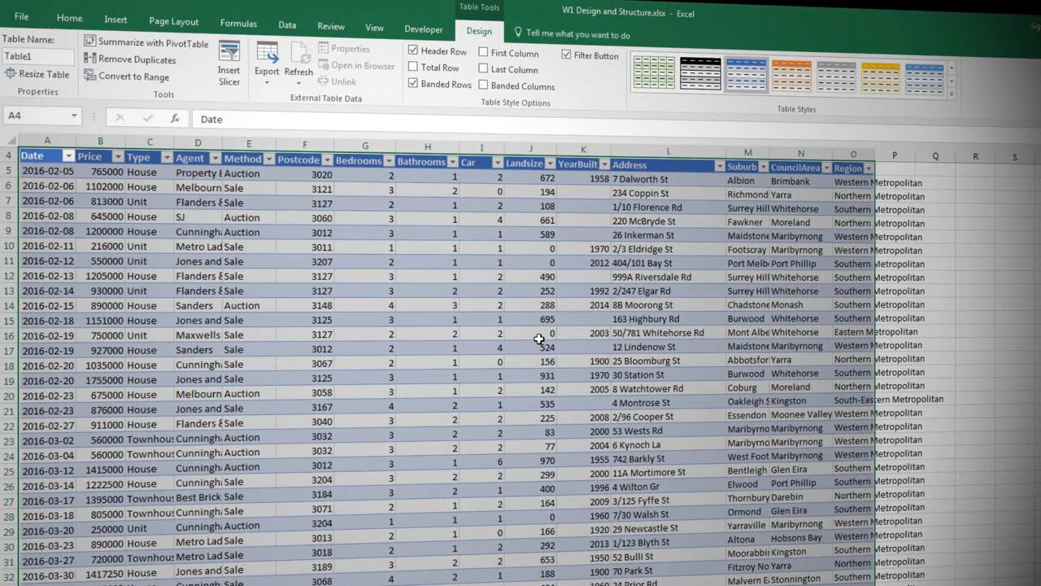
Apply the Blue, Table Style Medium 16 style to the table and turn off its banded rows.
{"action": "left_click", "coordinate": [952, 95]}
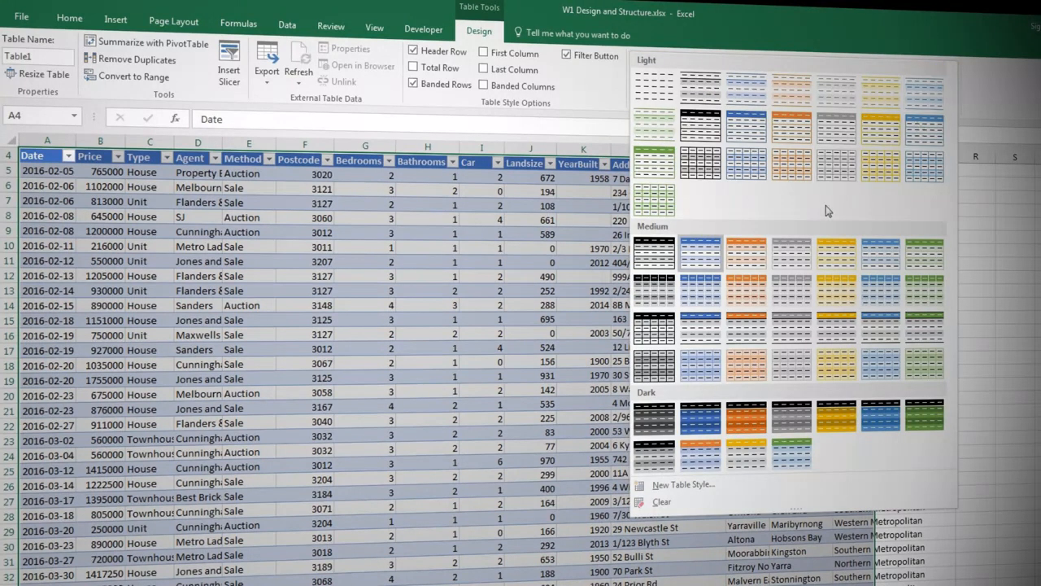
{"action": "left_click", "coordinate": [702, 324]}
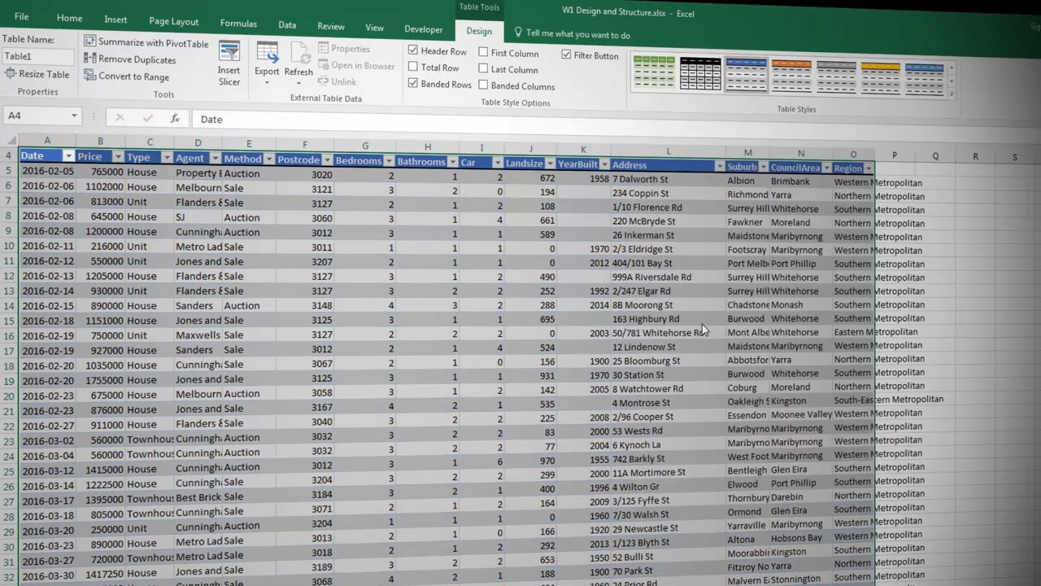
{"action": "left_click", "coordinate": [448, 85]}
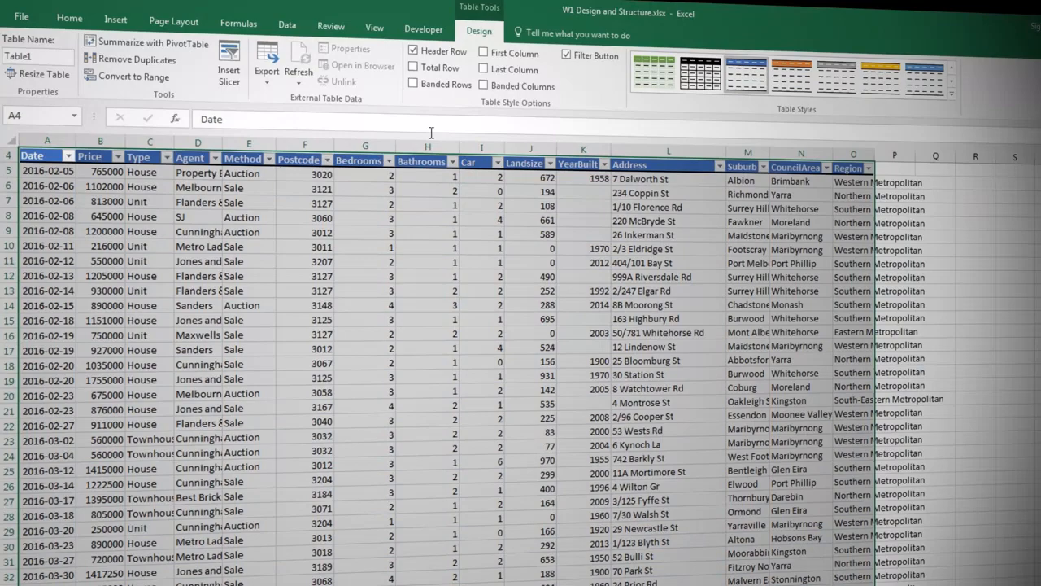
{"action": "left_click", "coordinate": [412, 222]}
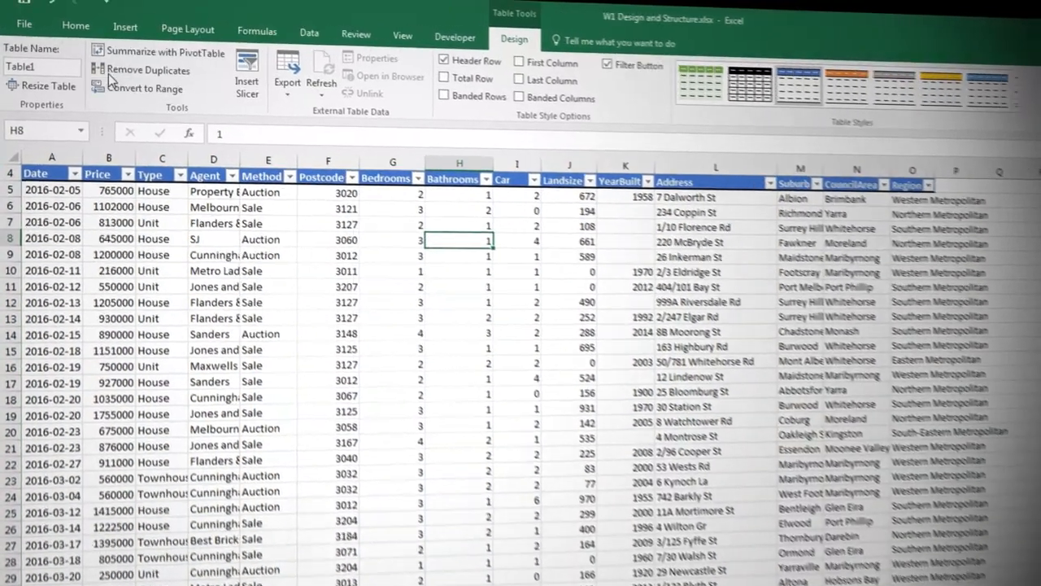
Rename the table as tbl_sales.
{"action": "left_click", "coordinate": [59, 56]}
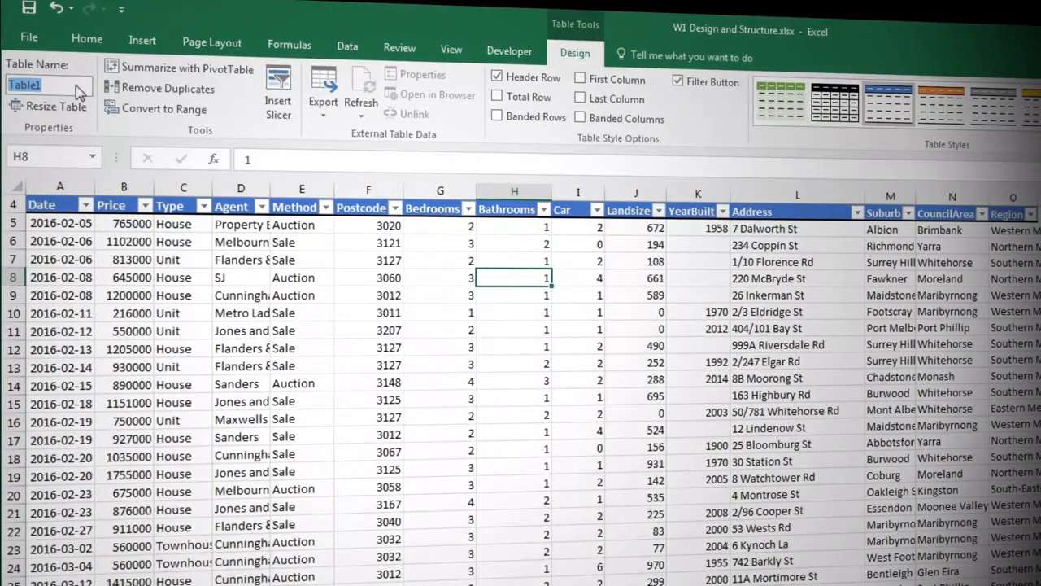
{"action": "type", "text": "tbl_sales"}
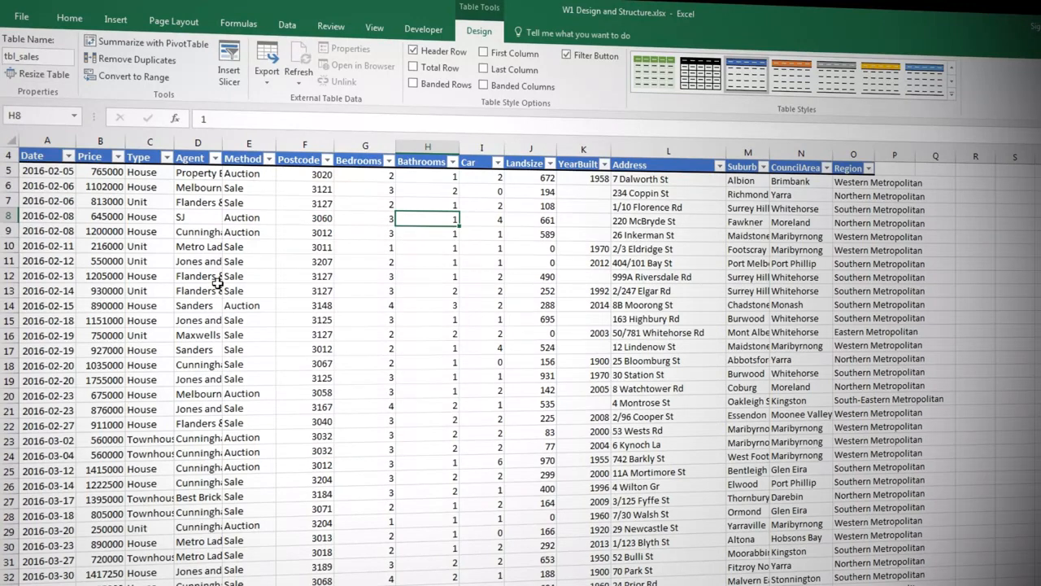
Copy the Suburb, CouncilArea and Region columns of the table, from their headers down to the last row.
{"action": "scroll", "coordinate": [213, 283], "scroll_direction": "up", "scroll_amount": 1}
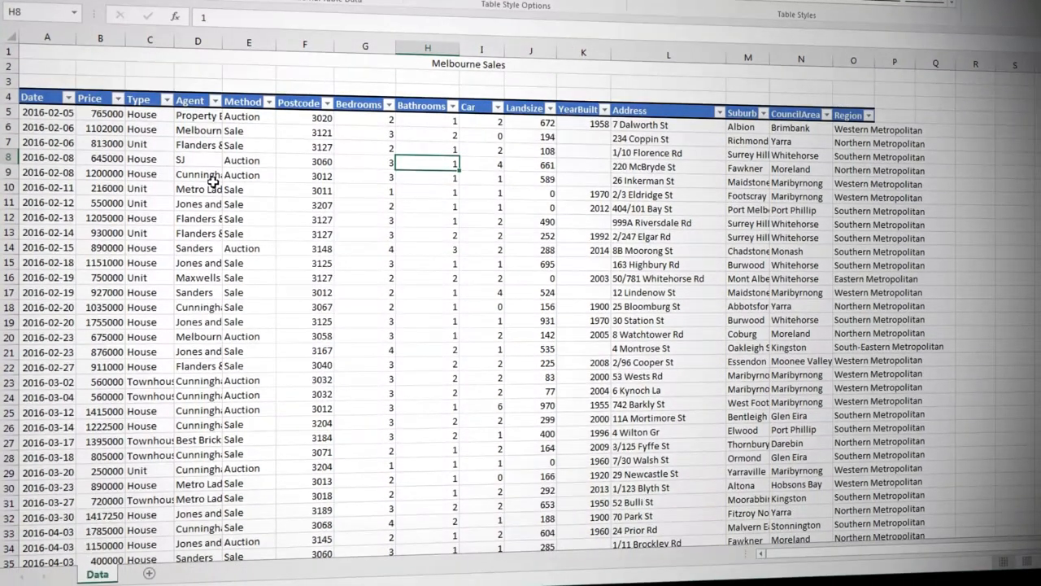
{"action": "left_click", "coordinate": [742, 109]}
{"action": "key", "text": "ctrl+shift+Right"}
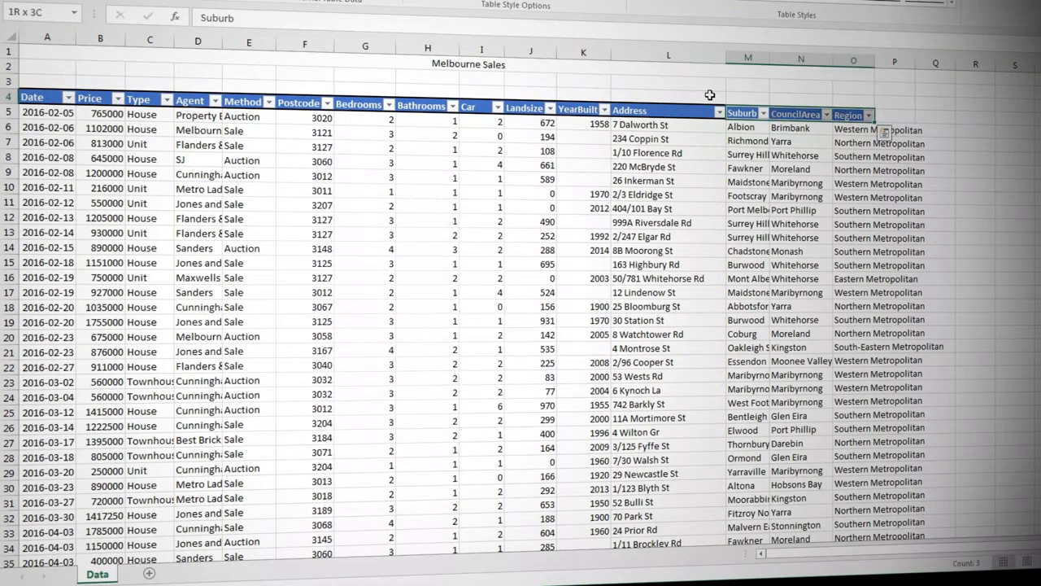
{"action": "key", "text": "ctrl+shift+Down"}
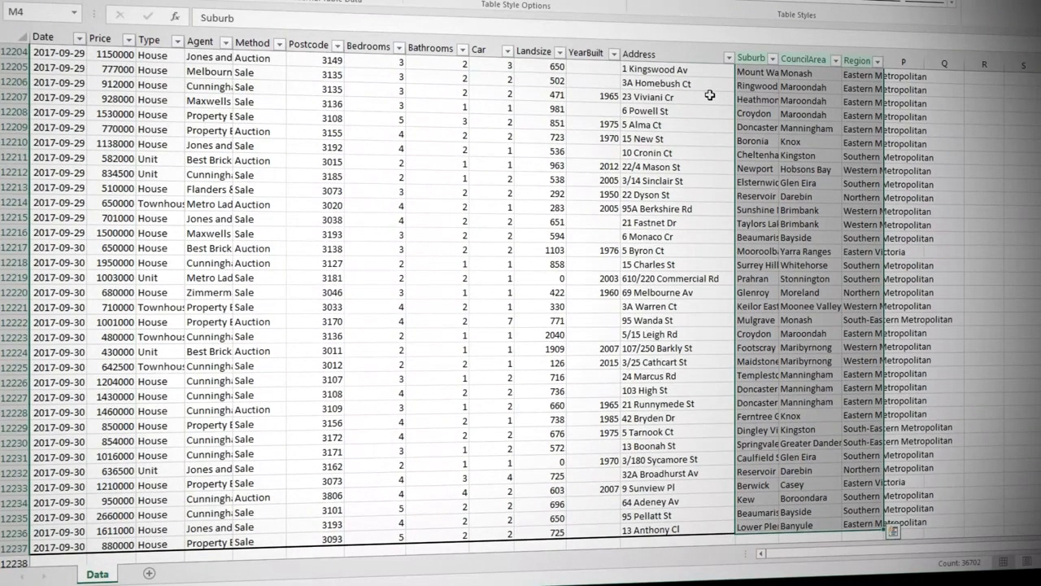
{"action": "key", "text": "ctrl+c"}
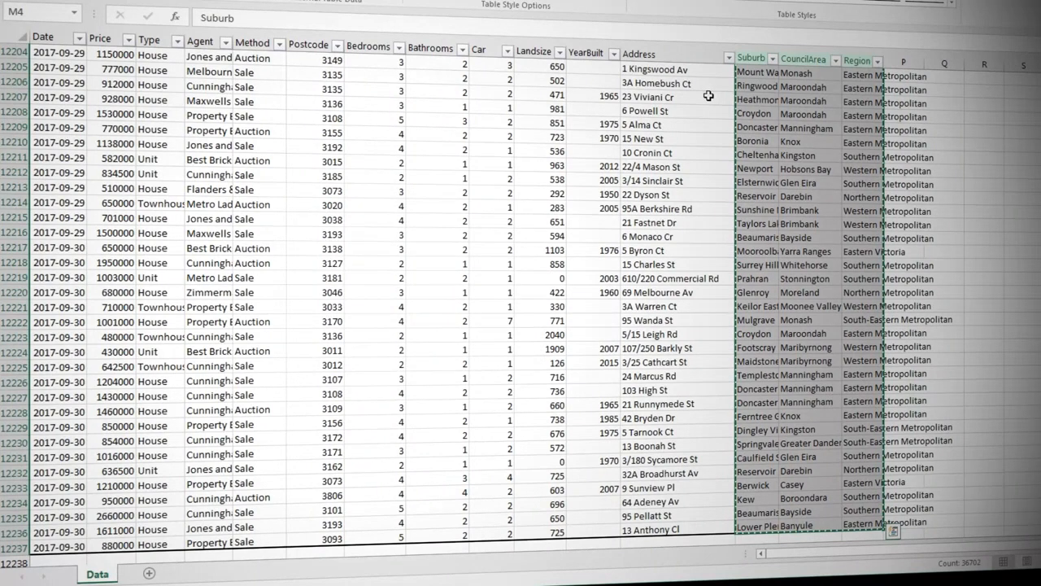
Add a new worksheet named Lookup and paste the copied columns as values starting at A1.
{"action": "left_click", "coordinate": [152, 575]}
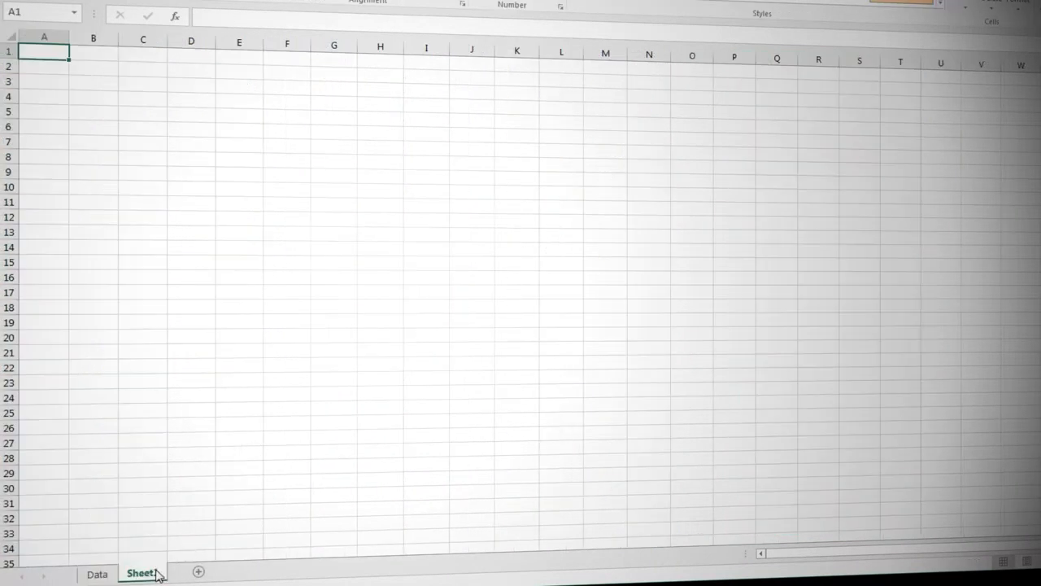
{"action": "double_click", "coordinate": [141, 574]}
{"action": "type", "text": "Lookup"}
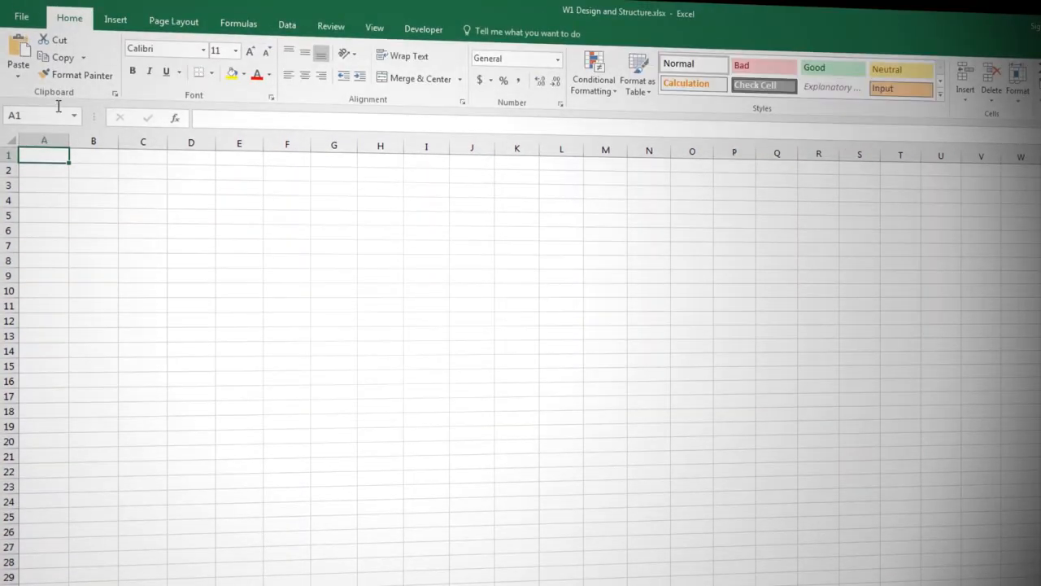
{"action": "left_click", "coordinate": [26, 75]}
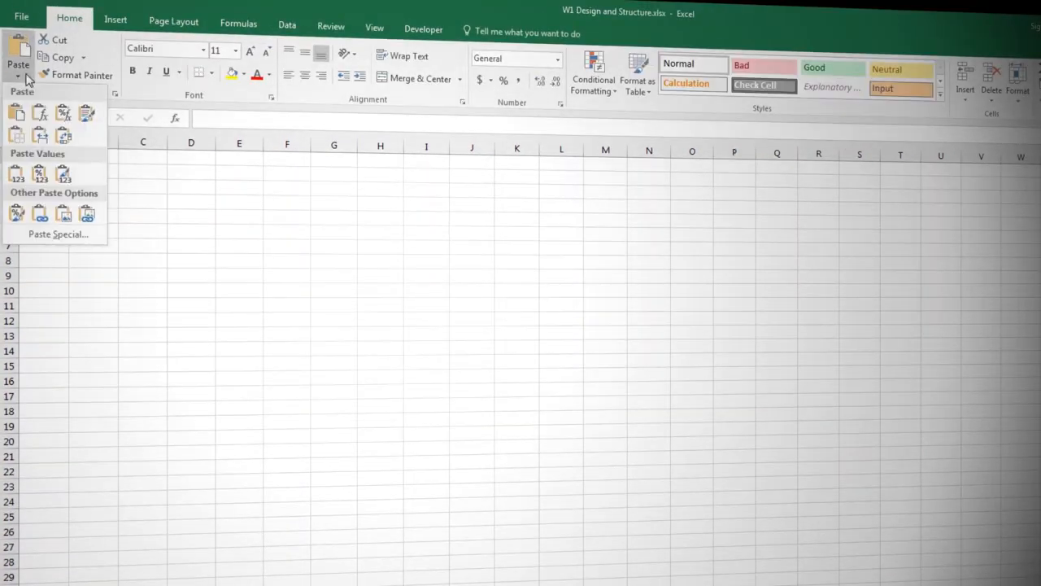
{"action": "left_click", "coordinate": [16, 174]}
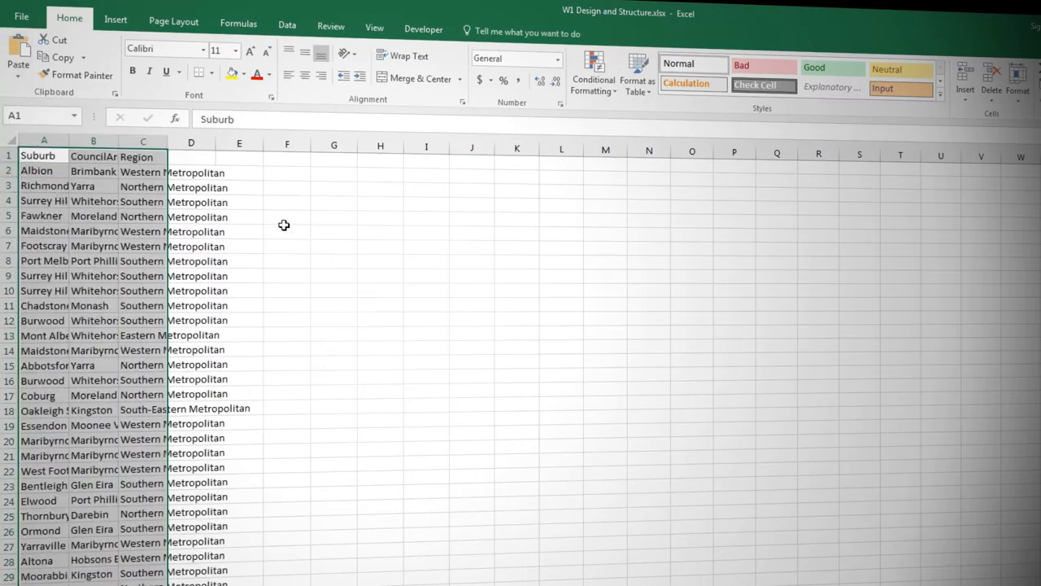
Delete the CouncilArea column from the Lookup sheet and fit the Suburb column's width to its contents.
{"action": "key", "text": "ctrl+Home"}
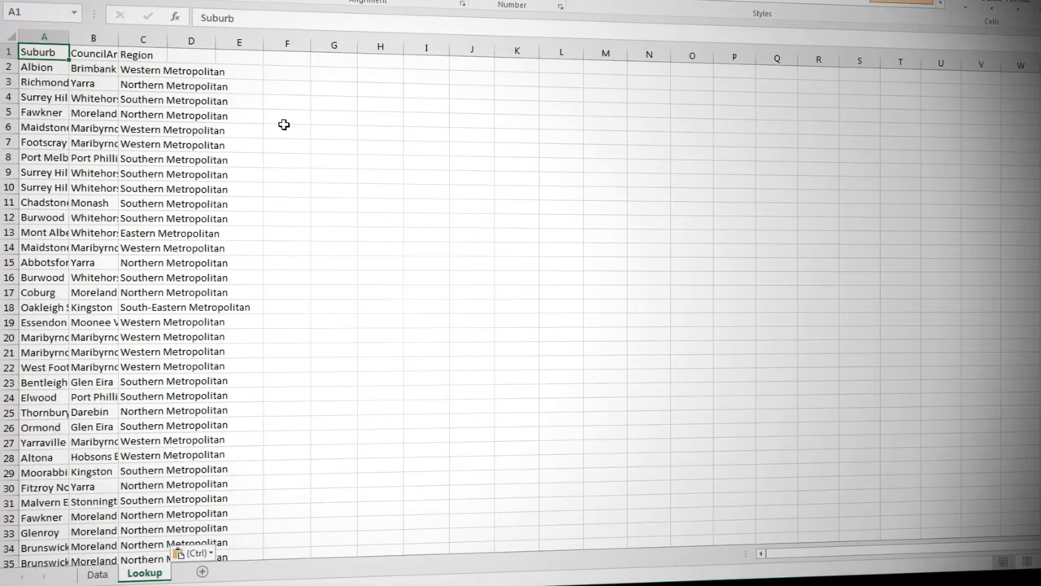
{"action": "right_click", "coordinate": [104, 39]}
{"action": "left_click", "coordinate": [158, 164]}
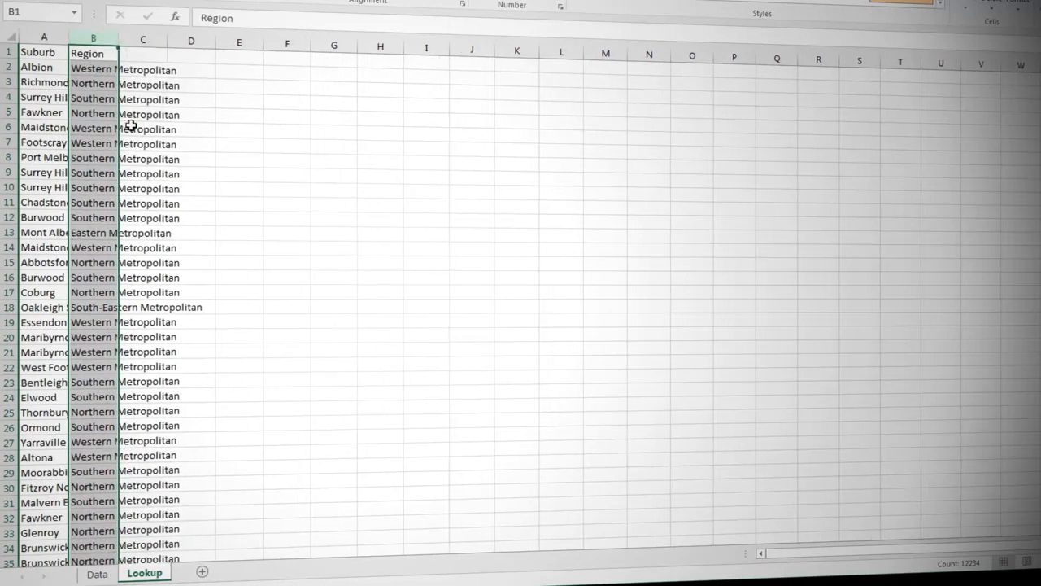
{"action": "double_click", "coordinate": [65, 37]}
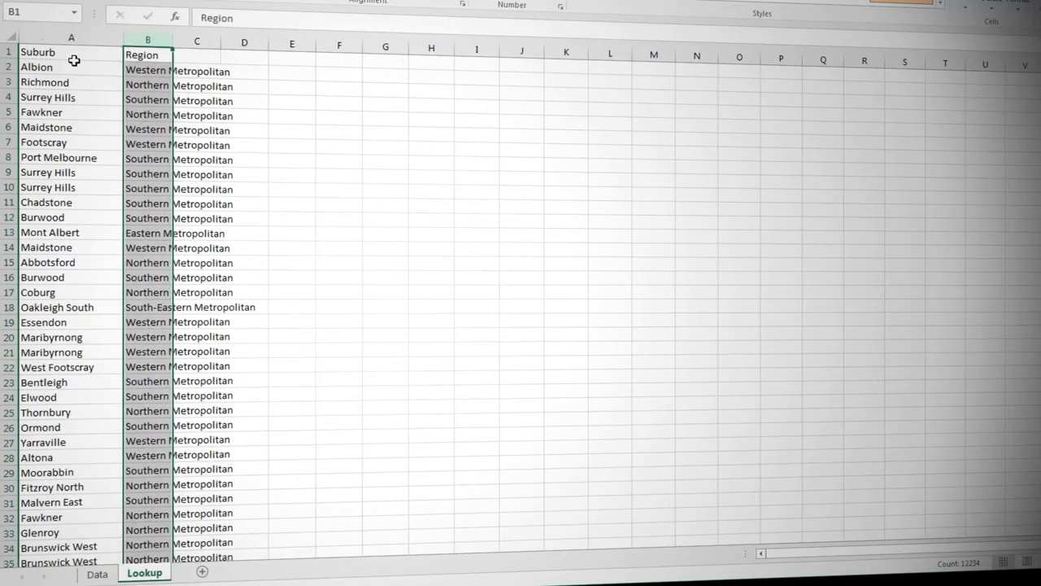
Remove duplicate rows from the Suburb and Region data, comparing both columns and treating the first row as headers.
{"action": "left_click", "coordinate": [75, 53]}
{"action": "left_click", "coordinate": [244, 0]}
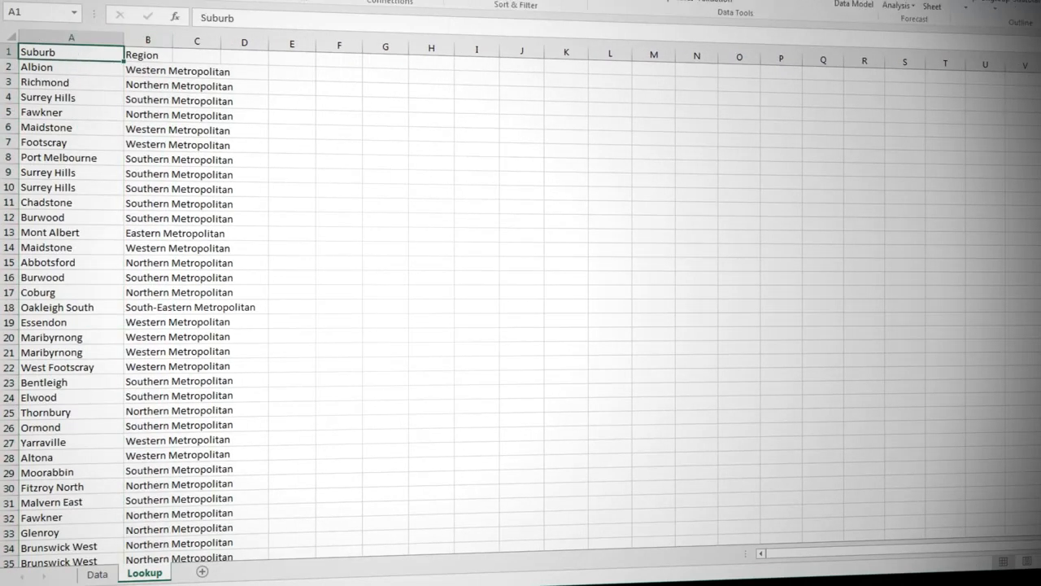
{"action": "left_click", "coordinate": [677, 0]}
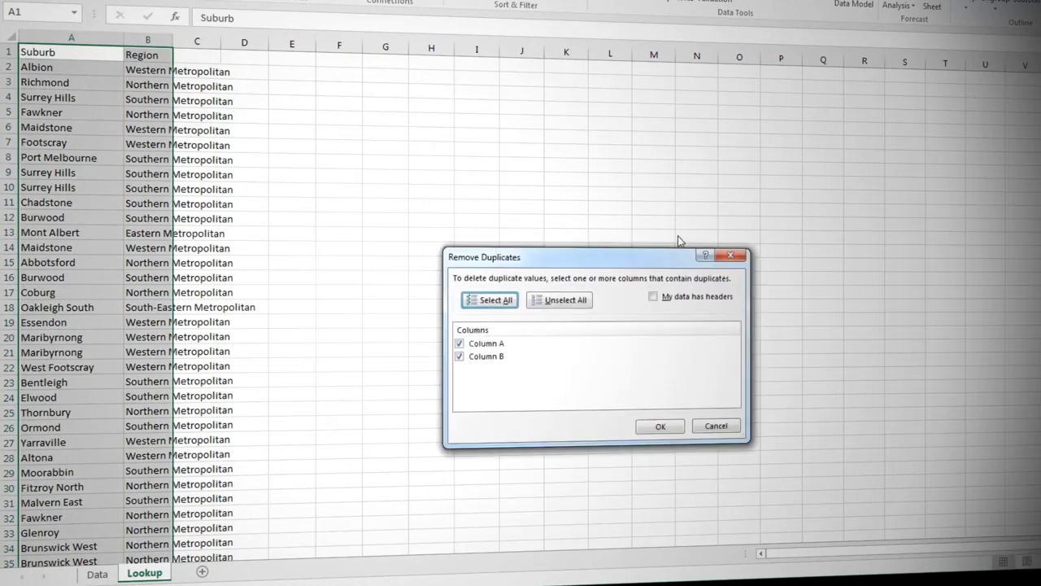
{"action": "left_click", "coordinate": [680, 296]}
{"action": "left_click", "coordinate": [660, 427]}
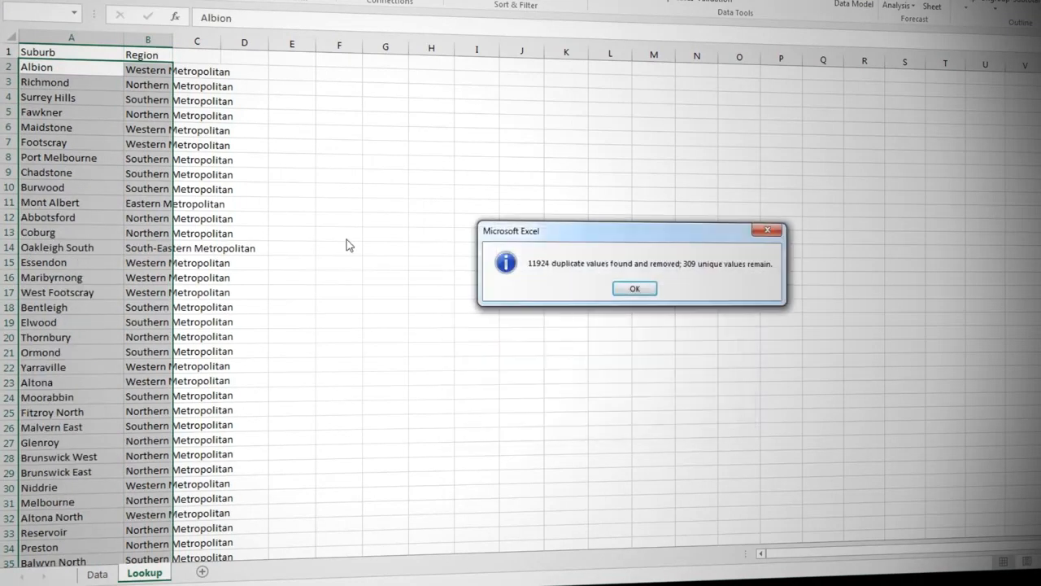
{"action": "key", "text": "Return"}
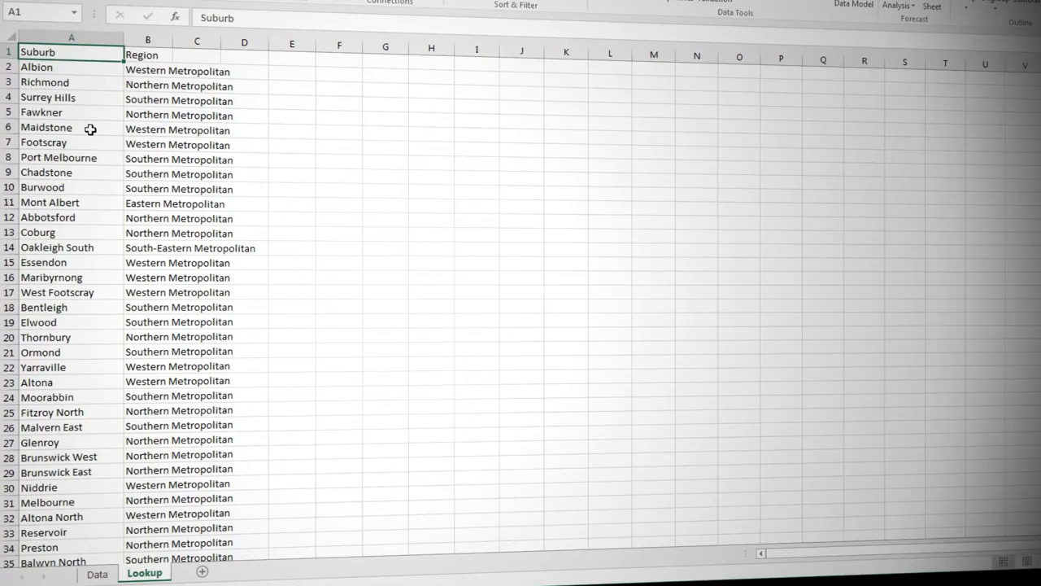
Create named ranges for the Suburb and Region lists from the top row only, and check them in the list of defined names.
{"action": "key", "text": "ctrl+shift+End"}
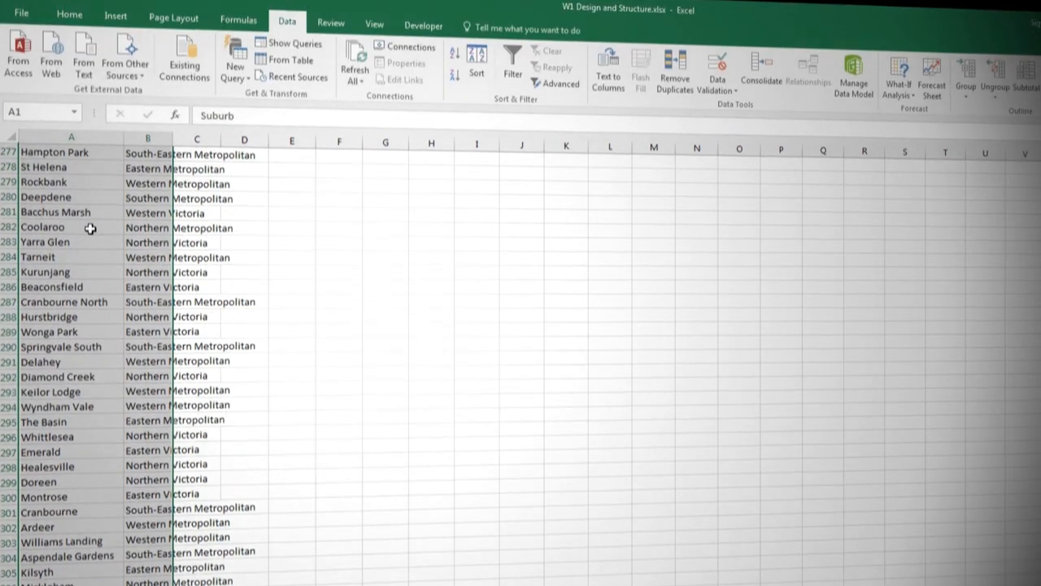
{"action": "left_click", "coordinate": [229, 20]}
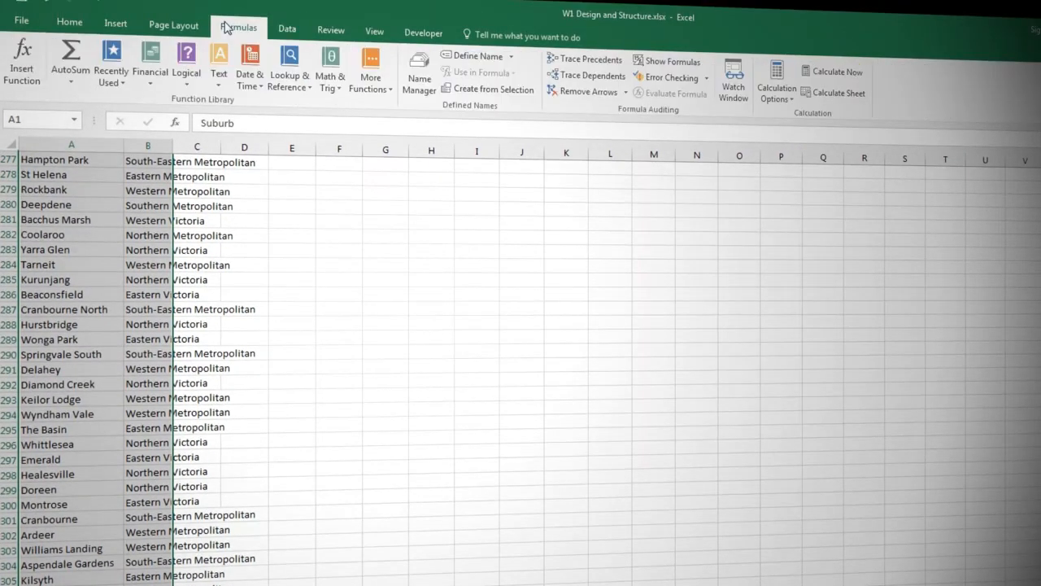
{"action": "left_click", "coordinate": [485, 90]}
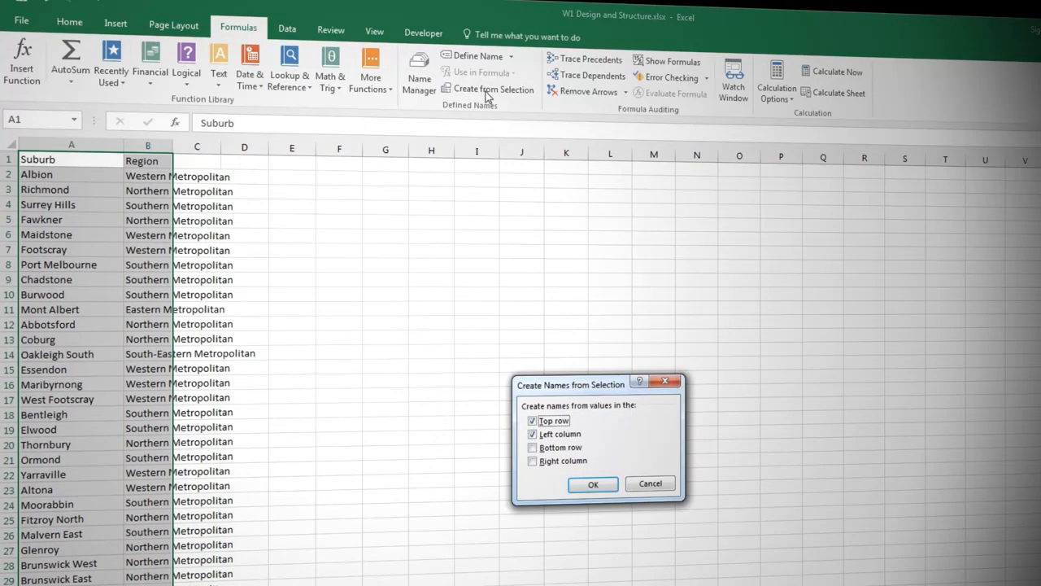
{"action": "left_click", "coordinate": [575, 434]}
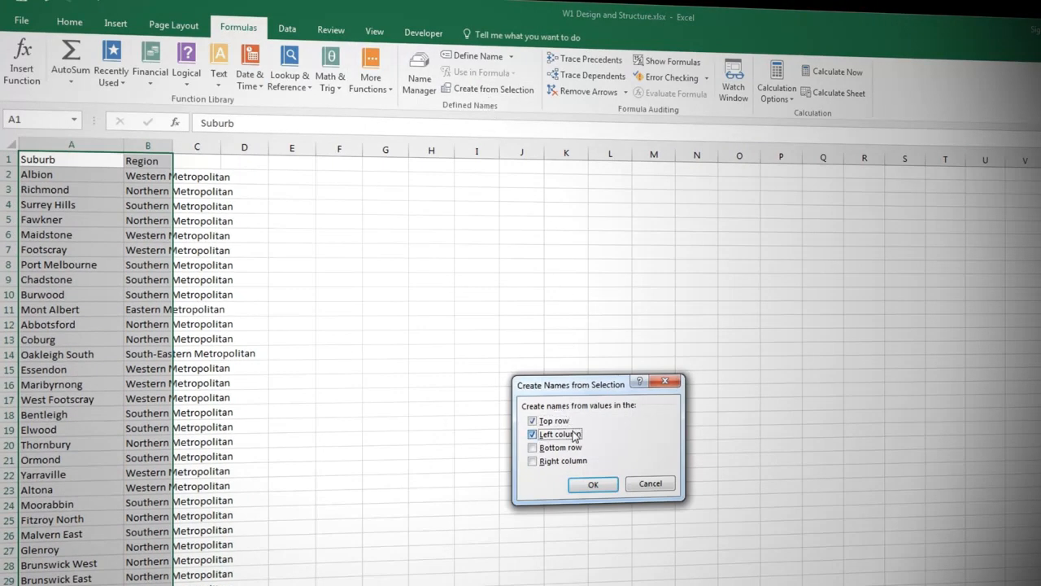
{"action": "left_click", "coordinate": [584, 483]}
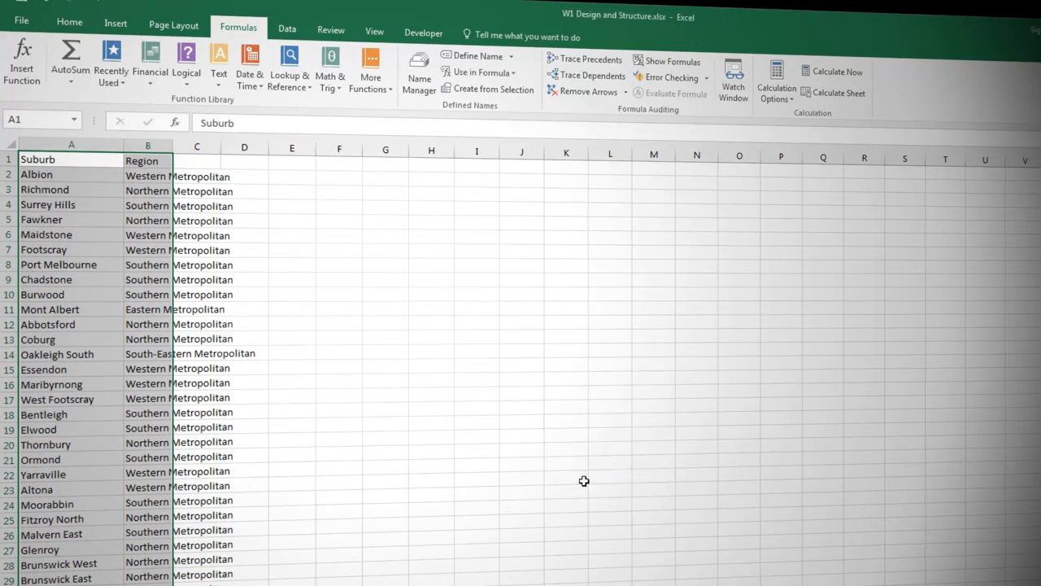
{"action": "left_click", "coordinate": [75, 120]}
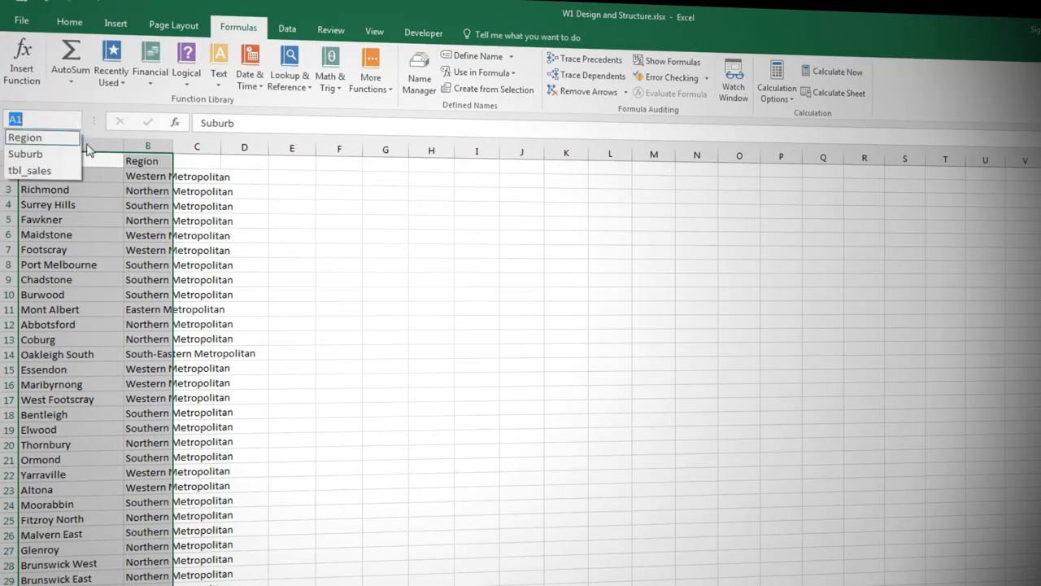
{"action": "left_click", "coordinate": [109, 226]}
Convert the suburb and region list A1:B310 into a table with headers.
{"action": "left_click", "coordinate": [104, 232]}
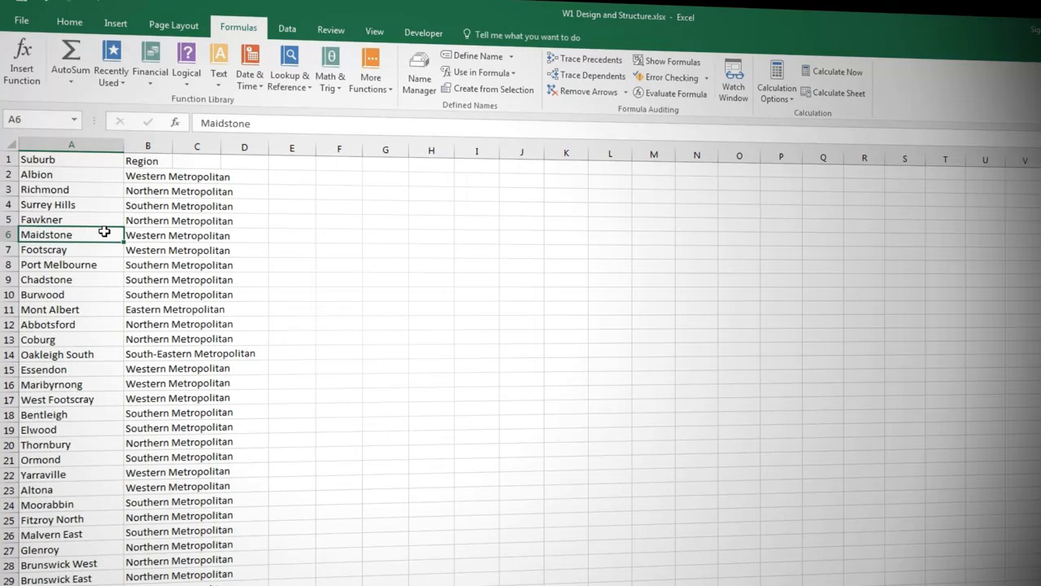
{"action": "key", "text": "ctrl+t"}
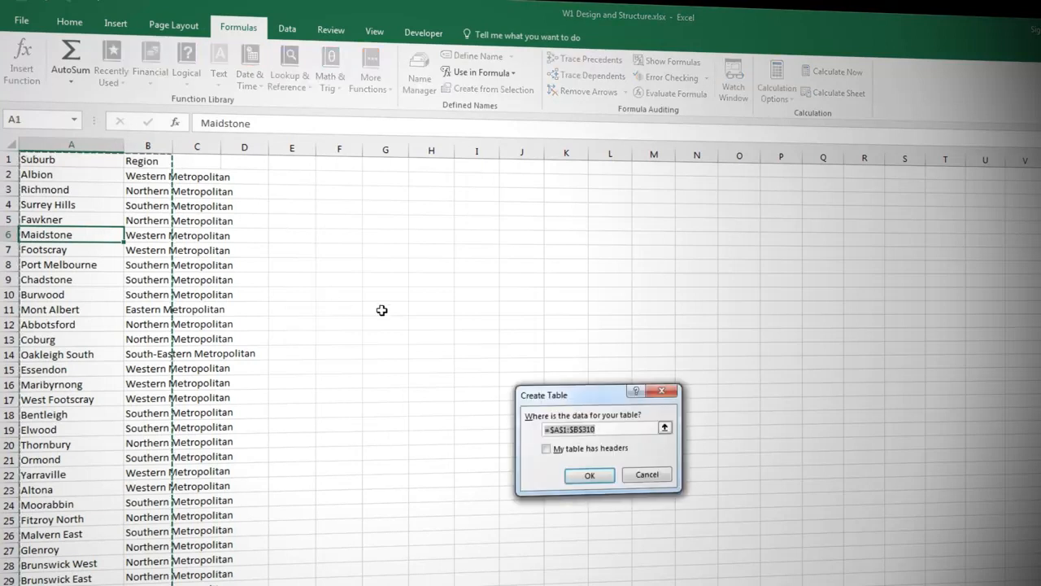
{"action": "left_click", "coordinate": [546, 448]}
{"action": "left_click", "coordinate": [589, 475]}
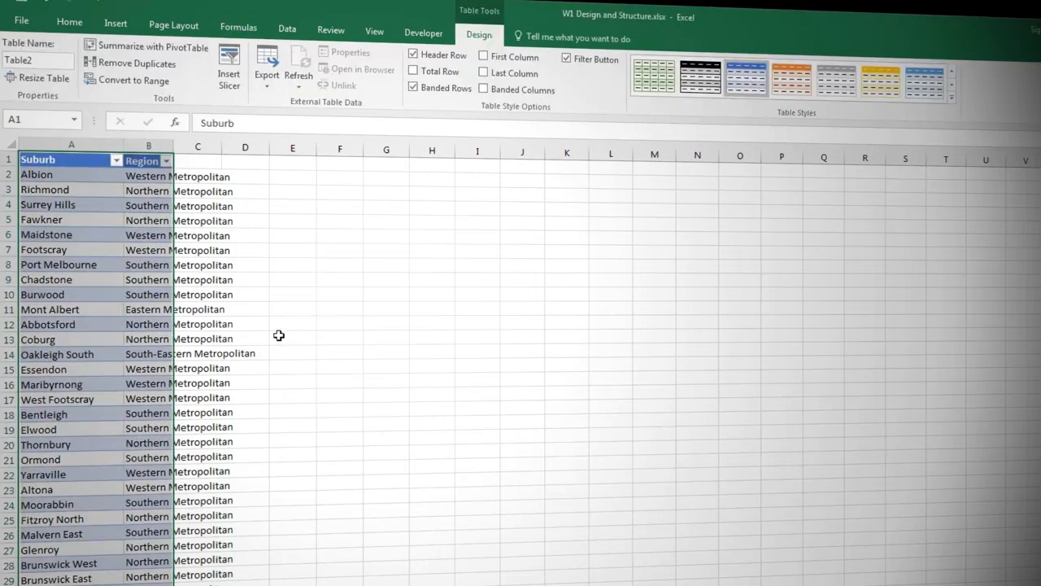
Rename the lookup table as tbl_suburbs.
{"action": "left_click", "coordinate": [50, 63]}
{"action": "type", "text": "t"}
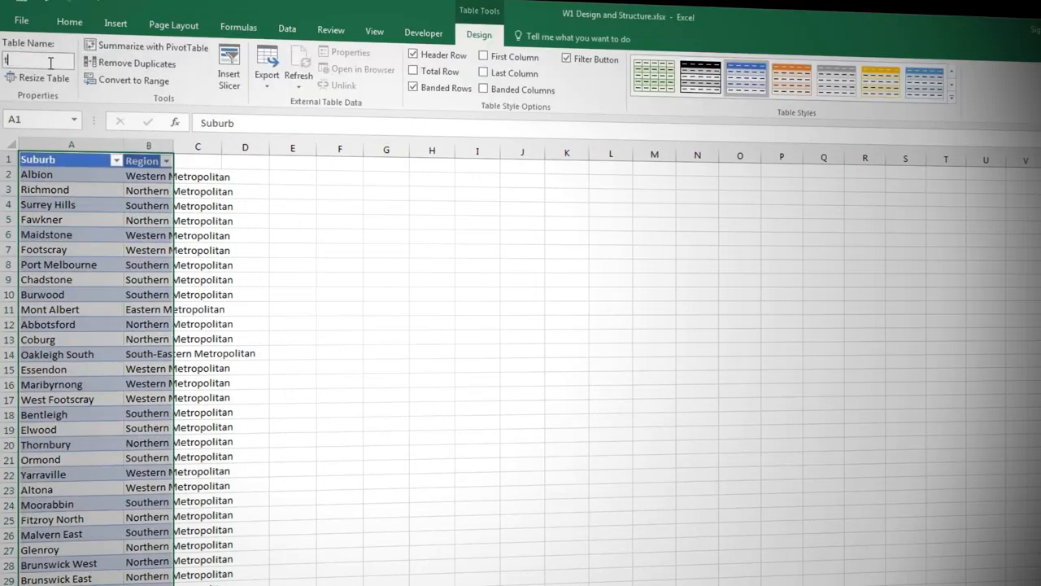
{"action": "type", "text": "bl_suburbs"}
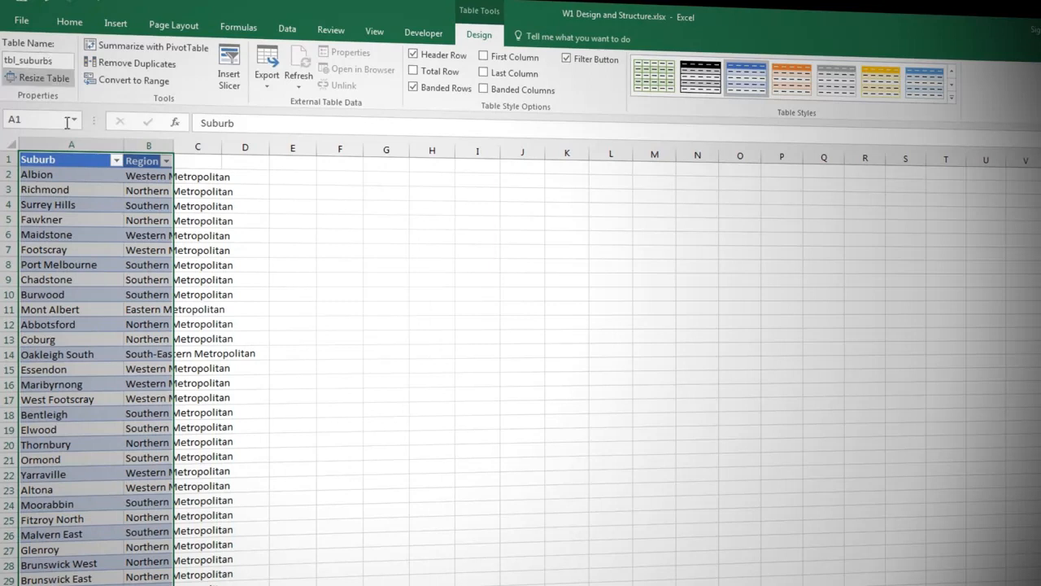
{"action": "left_click", "coordinate": [84, 174]}
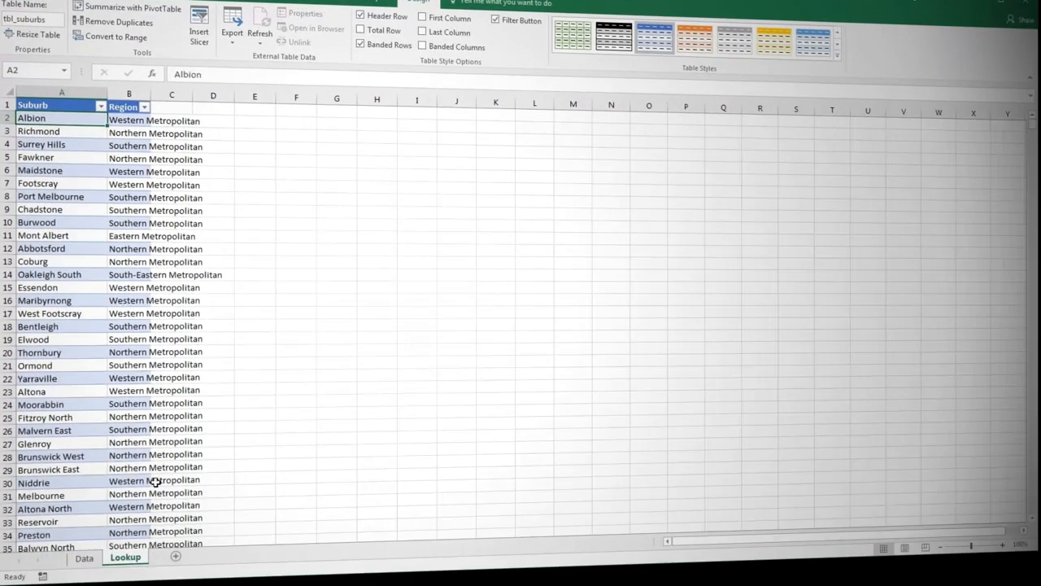
Add a new worksheet after Lookup and name it Report.
{"action": "left_click", "coordinate": [176, 558]}
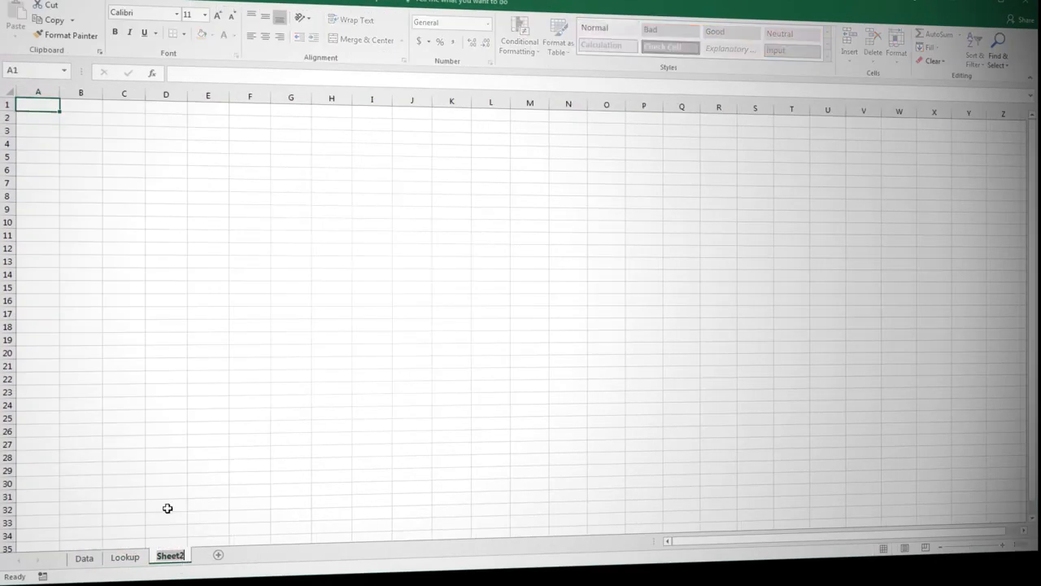
{"action": "type", "text": "Report"}
{"action": "key", "text": "Return"}
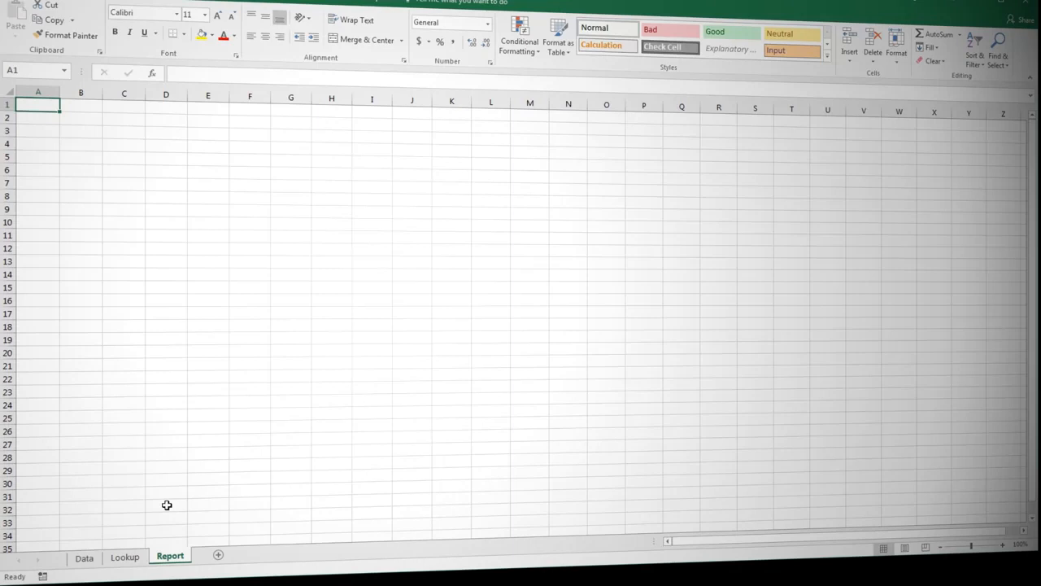
Draw a rectangle about 24.95 cm wide and 1.88 cm high across columns A to P in the first rows and label it Heading.
{"action": "left_click", "coordinate": [105, 4]}
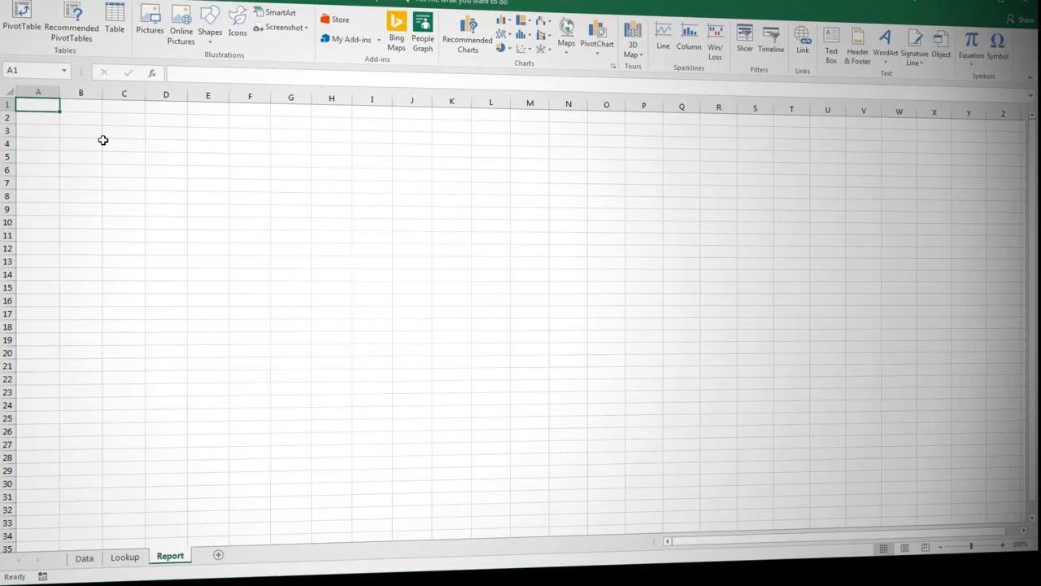
{"action": "left_click", "coordinate": [210, 43]}
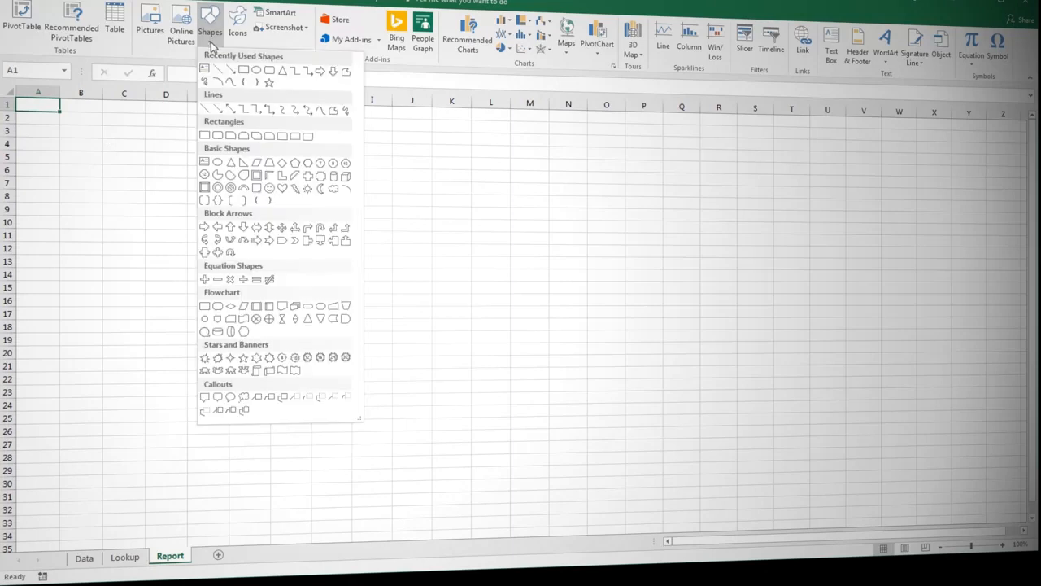
{"action": "left_click", "coordinate": [244, 72]}
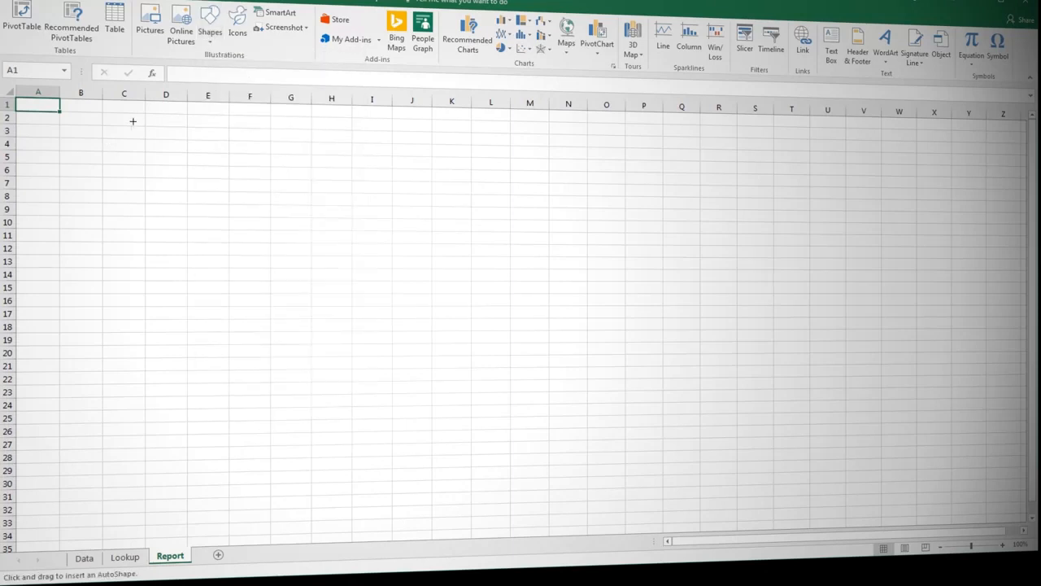
{"action": "mouse_move", "coordinate": [37, 106]}
{"action": "left_mouse_down"}
{"action": "mouse_move", "coordinate": [476, 132]}
{"action": "mouse_move", "coordinate": [634, 158]}
{"action": "left_mouse_up"}
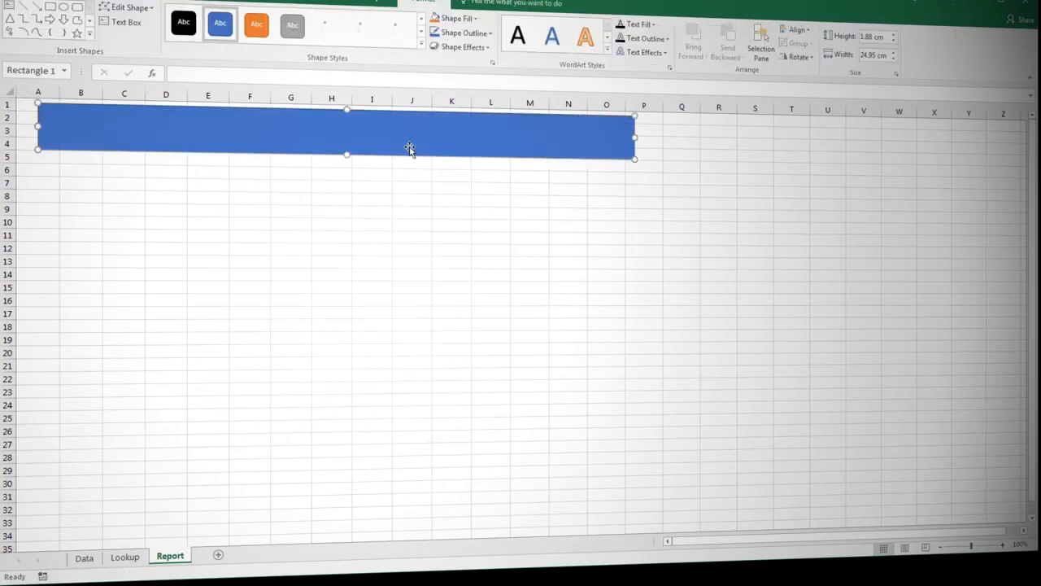
{"action": "type", "text": "Heading"}
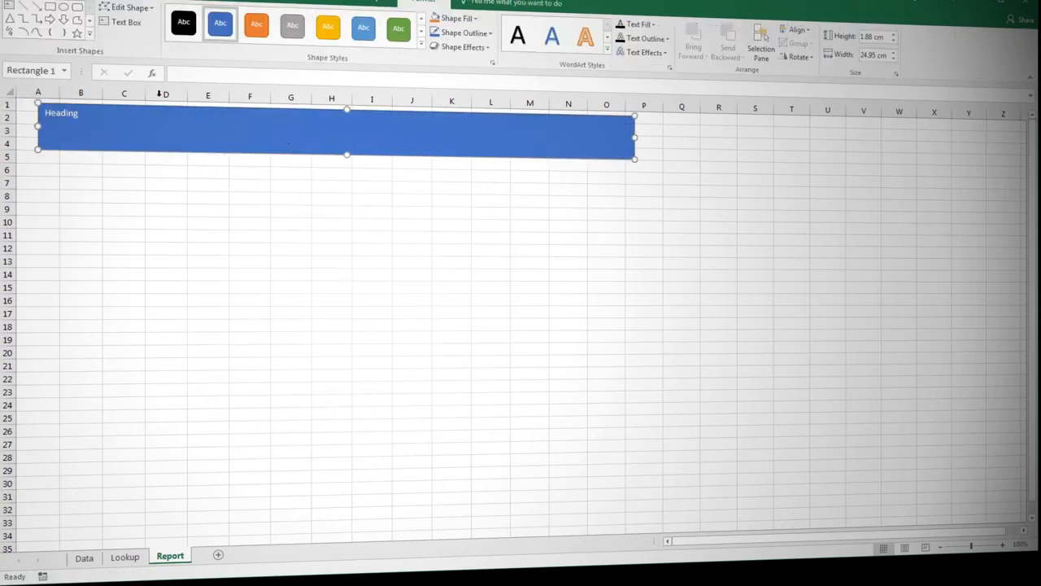
Draw a rectangle about 12.25 by 5.53 cm below the heading block, starting in column A, and label it Chart trends.
{"action": "left_click", "coordinate": [50, 6]}
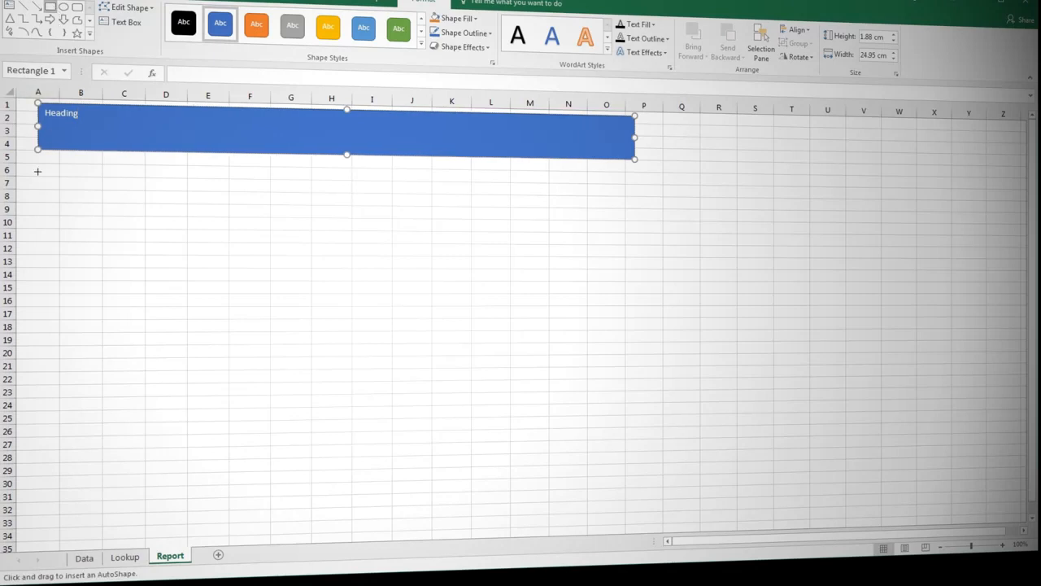
{"action": "left_click_drag", "start_coordinate": [37, 166], "coordinate": [342, 300]}
{"action": "type", "text": "Cha"}
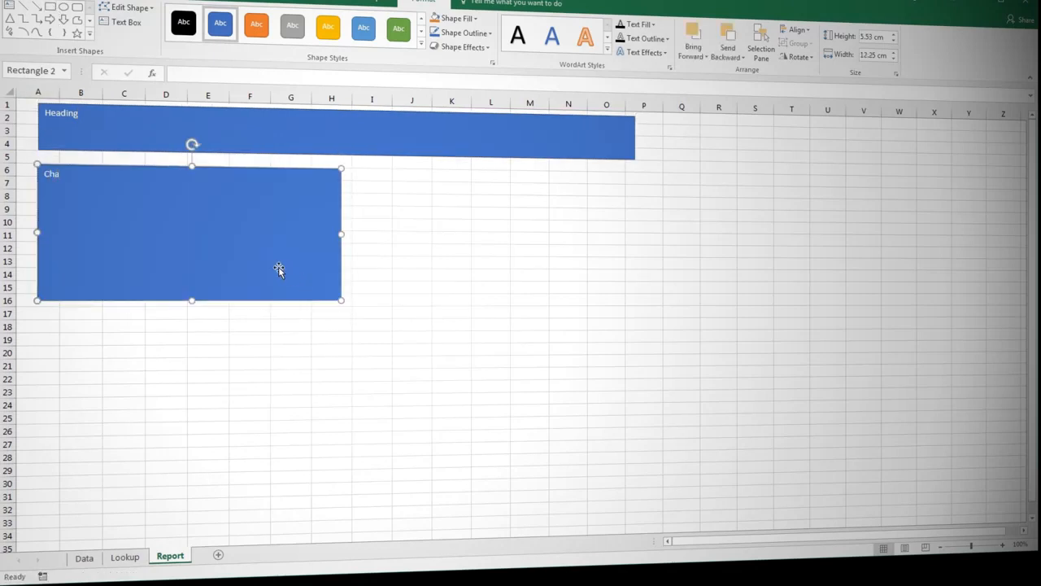
{"action": "type", "text": "rt trends"}
Draw a rectangle about 11.27 by 5.85 cm beside the Chart trends block, give it the grey shape style and label it Summary stats.
{"action": "left_click", "coordinate": [51, 6]}
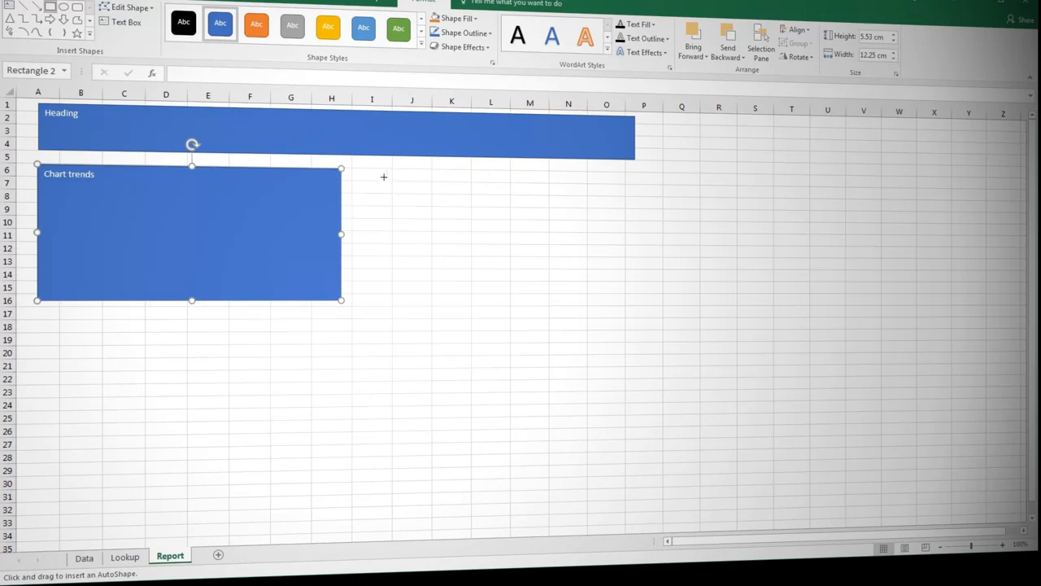
{"action": "mouse_move", "coordinate": [376, 170]}
{"action": "left_mouse_down"}
{"action": "mouse_move", "coordinate": [532, 188]}
{"action": "mouse_move", "coordinate": [642, 249]}
{"action": "mouse_move", "coordinate": [634, 309]}
{"action": "left_mouse_up"}
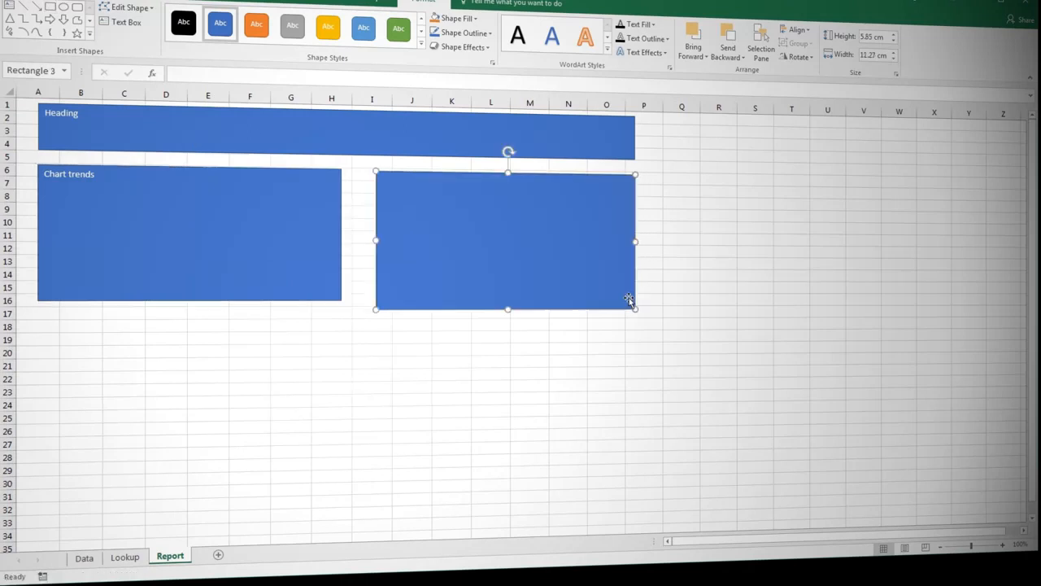
{"action": "left_click", "coordinate": [292, 24]}
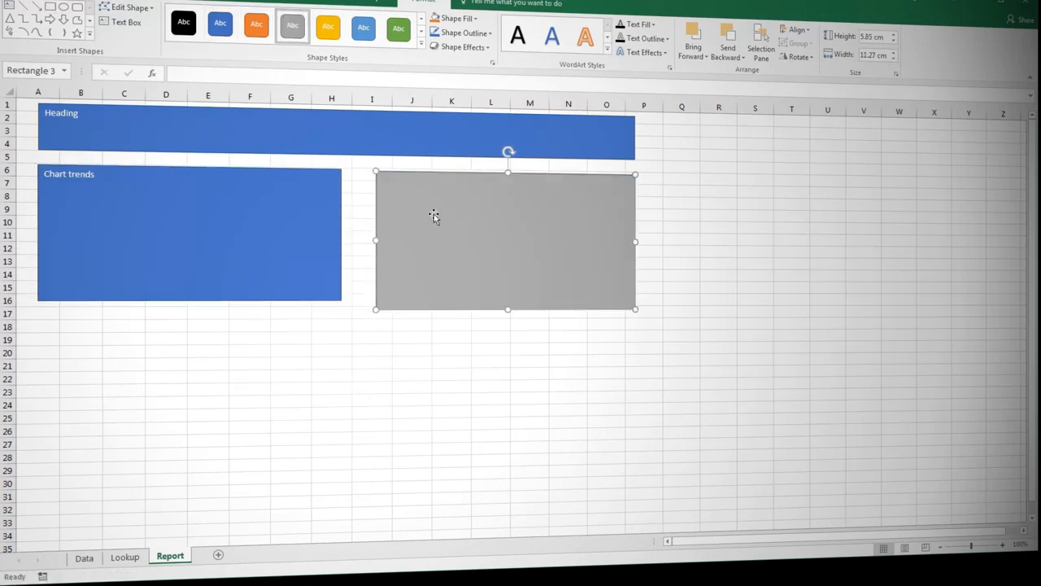
{"action": "type", "text": "Summary stats"}
Draw a rectangle about 12.3 by 5.45 cm below the Chart trends block and label it Chart.
{"action": "left_click", "coordinate": [50, 6]}
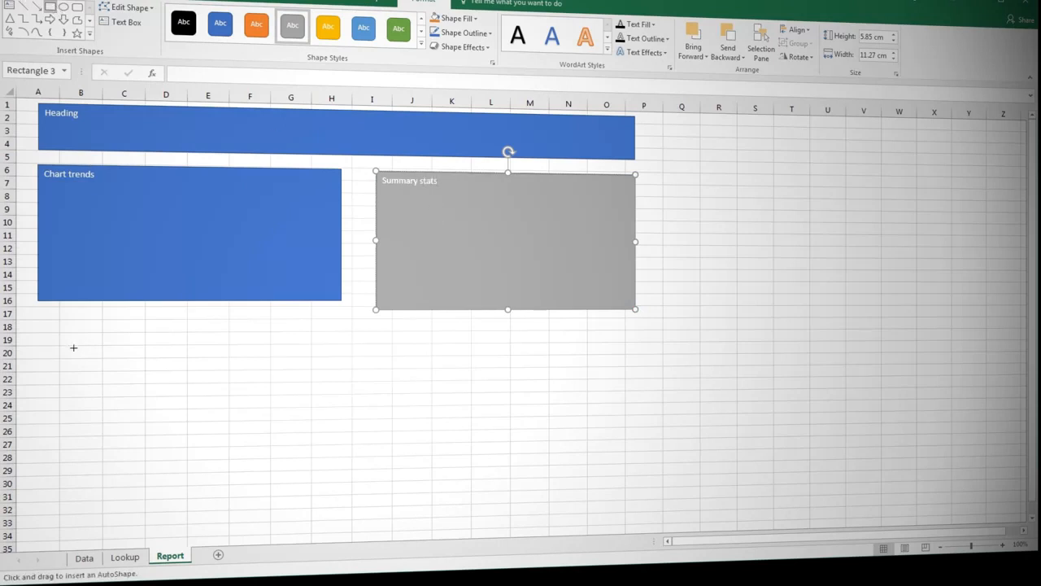
{"action": "mouse_move", "coordinate": [39, 335]}
{"action": "left_mouse_down"}
{"action": "mouse_move", "coordinate": [335, 431]}
{"action": "mouse_move", "coordinate": [345, 465]}
{"action": "left_mouse_up"}
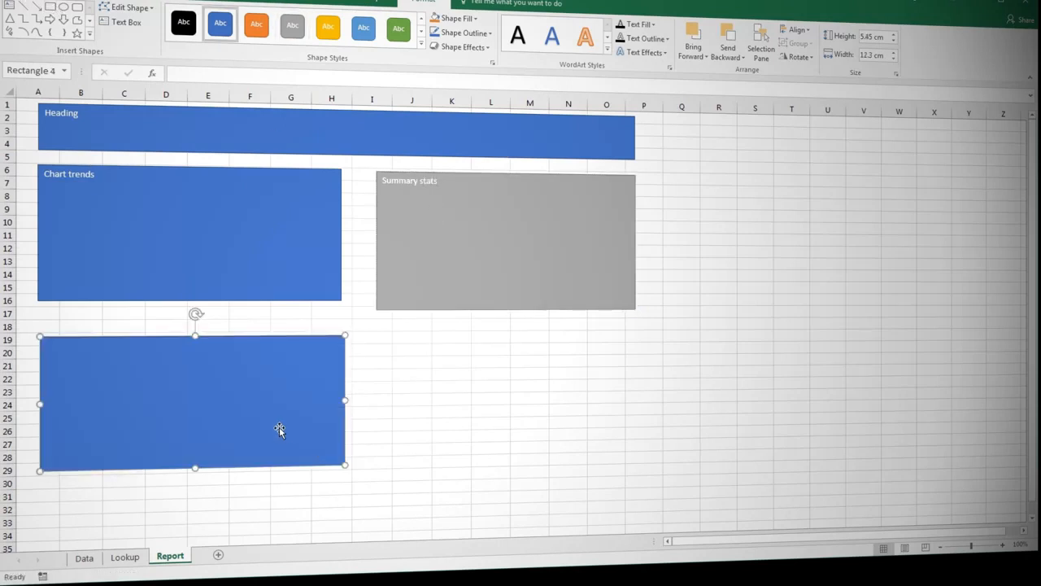
{"action": "type", "text": "Chart"}
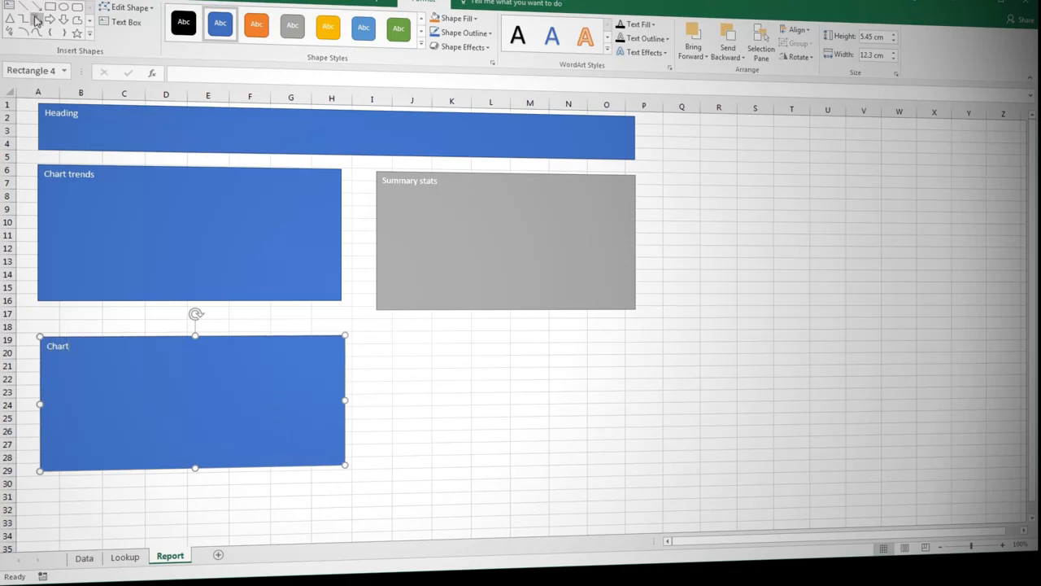
Draw a rectangle about 11.4 by 5.48 cm below the Summary stats block and label it Chart.
{"action": "left_click", "coordinate": [50, 7]}
{"action": "left_click_drag", "start_coordinate": [376, 334], "coordinate": [637, 456]}
{"action": "type", "text": "Ch"}
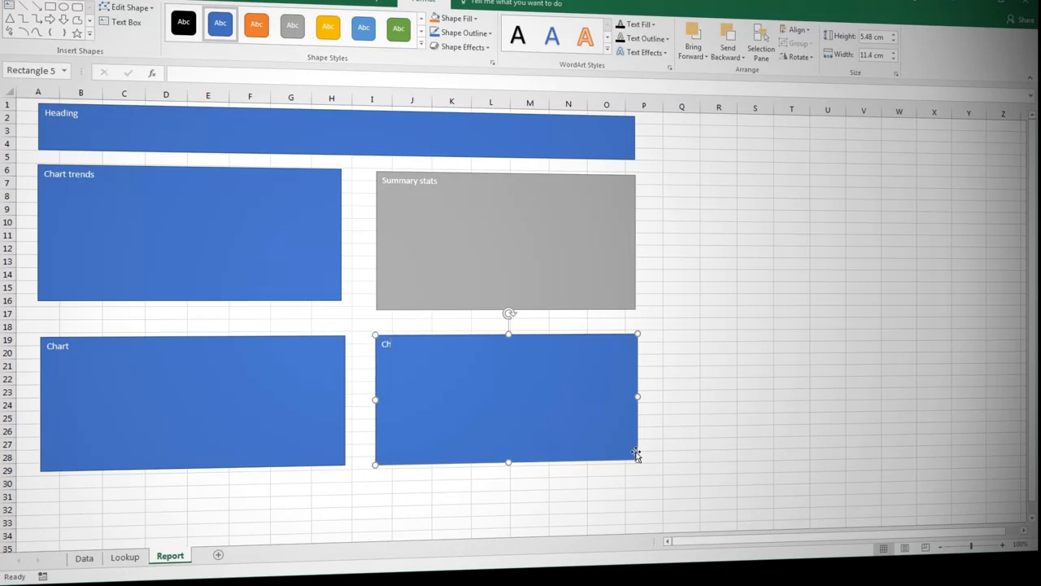
{"action": "type", "text": "art"}
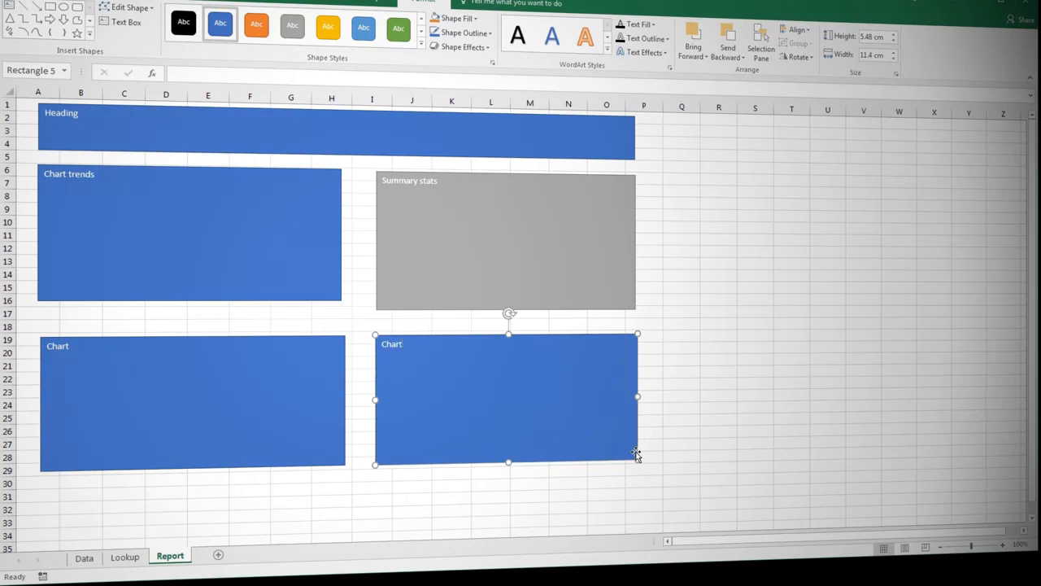